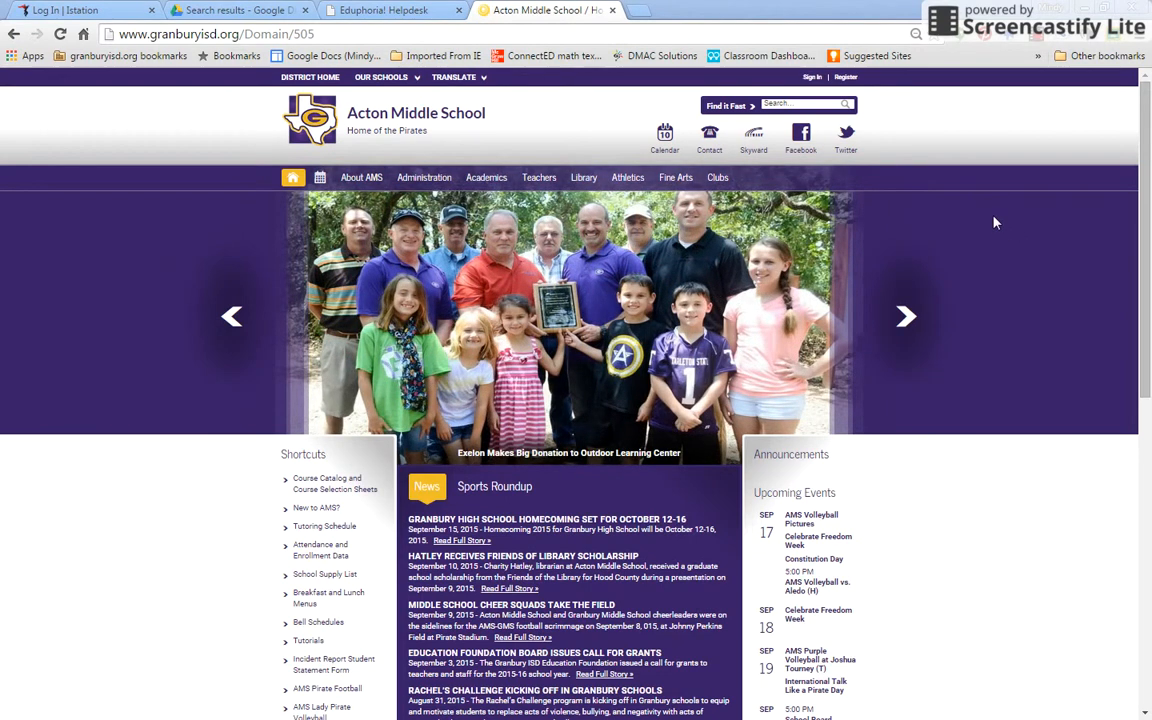
Open the DMAC Solutions site from the bookmarks bar
left_click(648, 57)
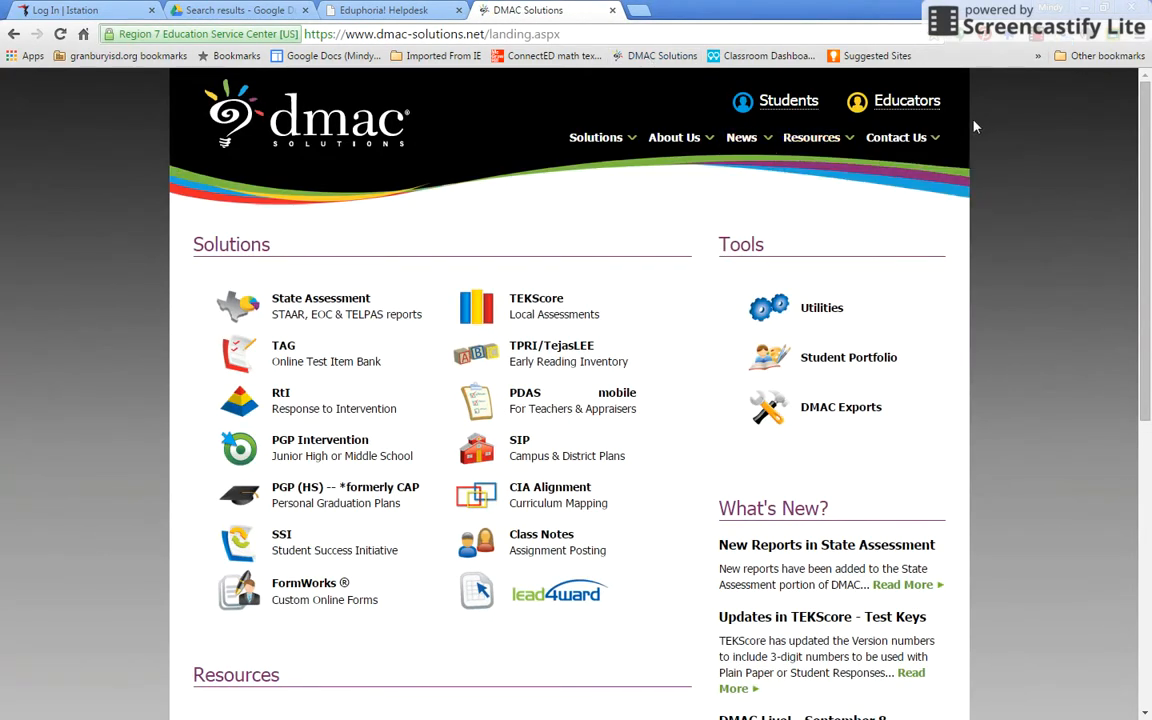
Sign in to DMAC Solutions as an educator with the account username and password
left_click(905, 104)
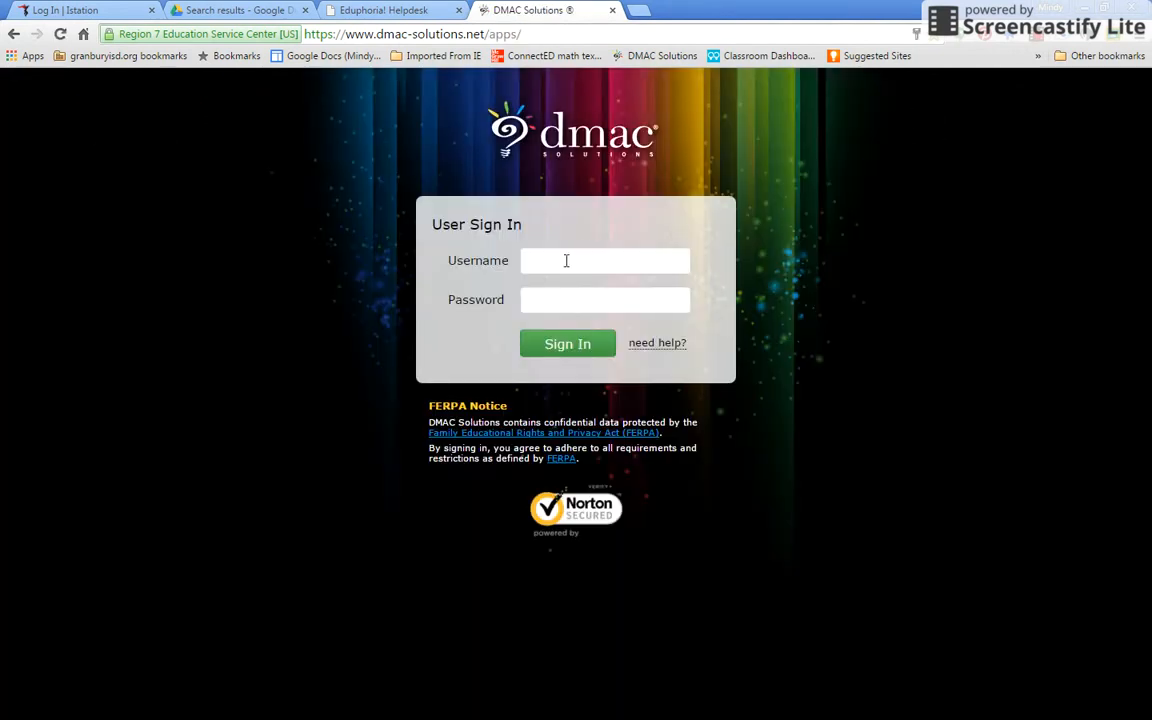
left_click(566, 260)
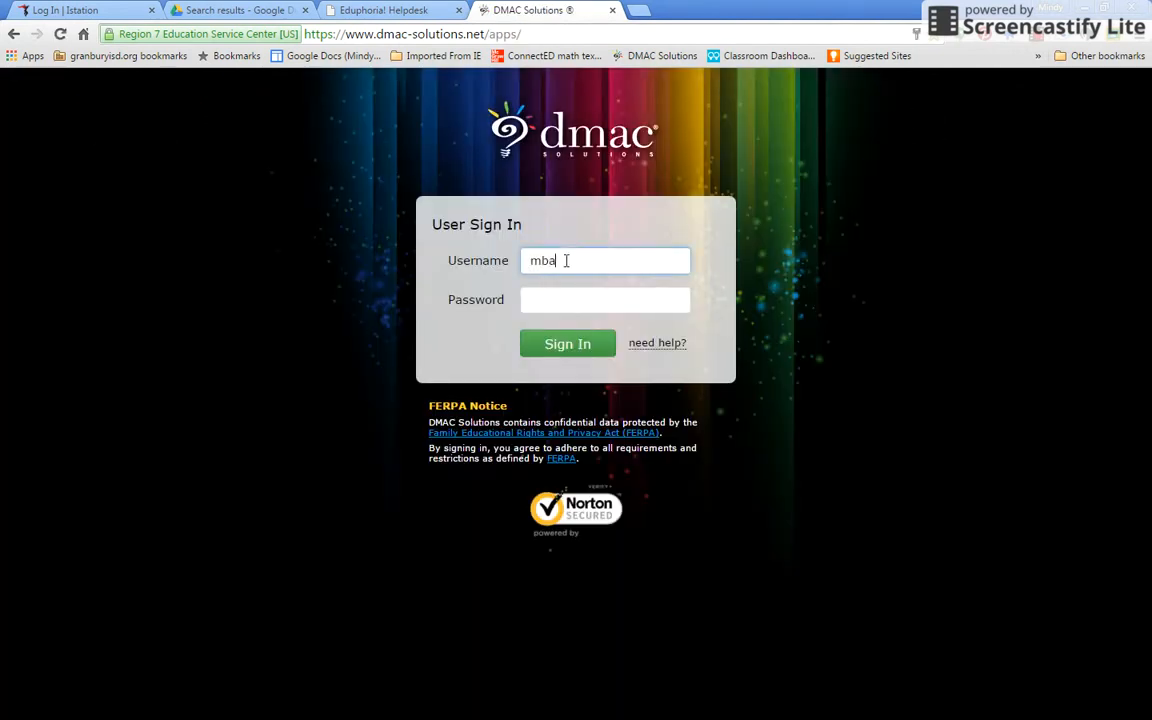
left_click(549, 301)
type("•••••••")
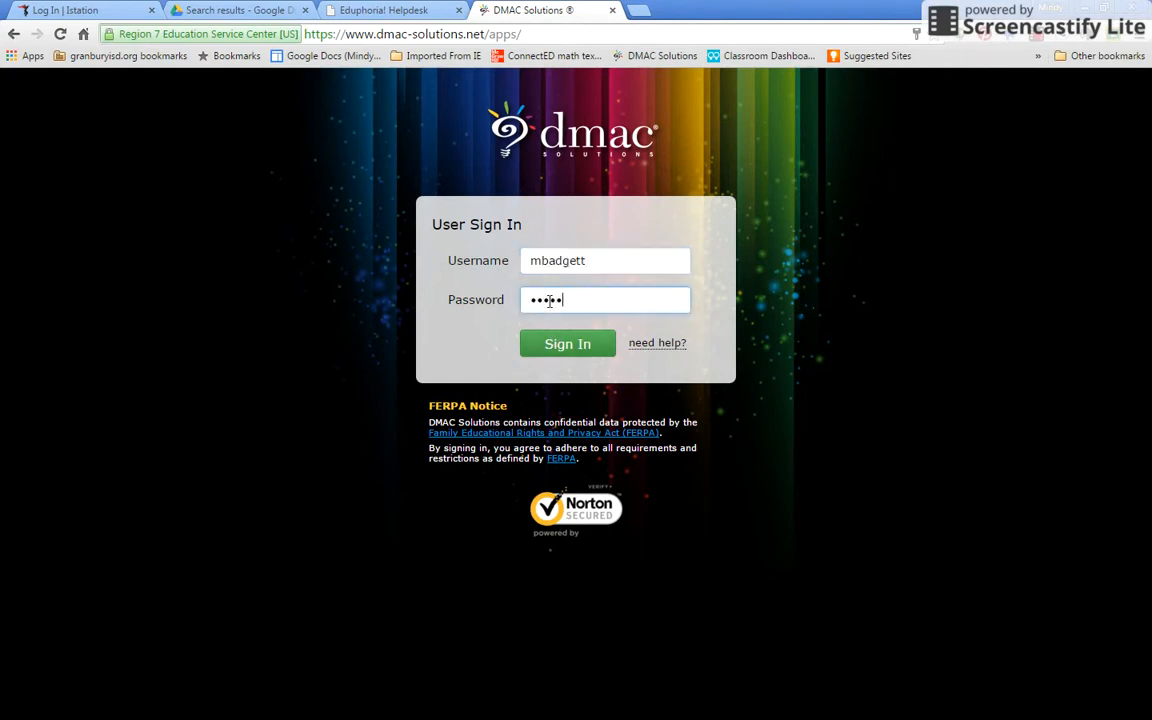
left_click(587, 344)
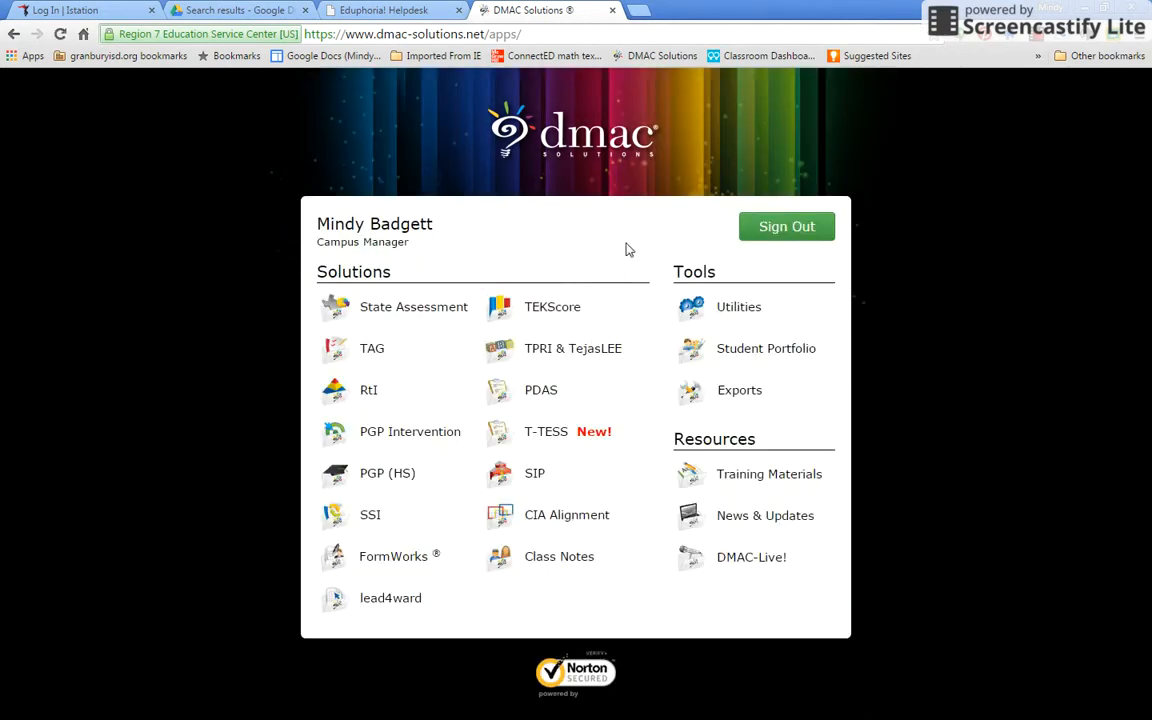
Open TEKScore from the DMAC apps dashboard
left_click(545, 312)
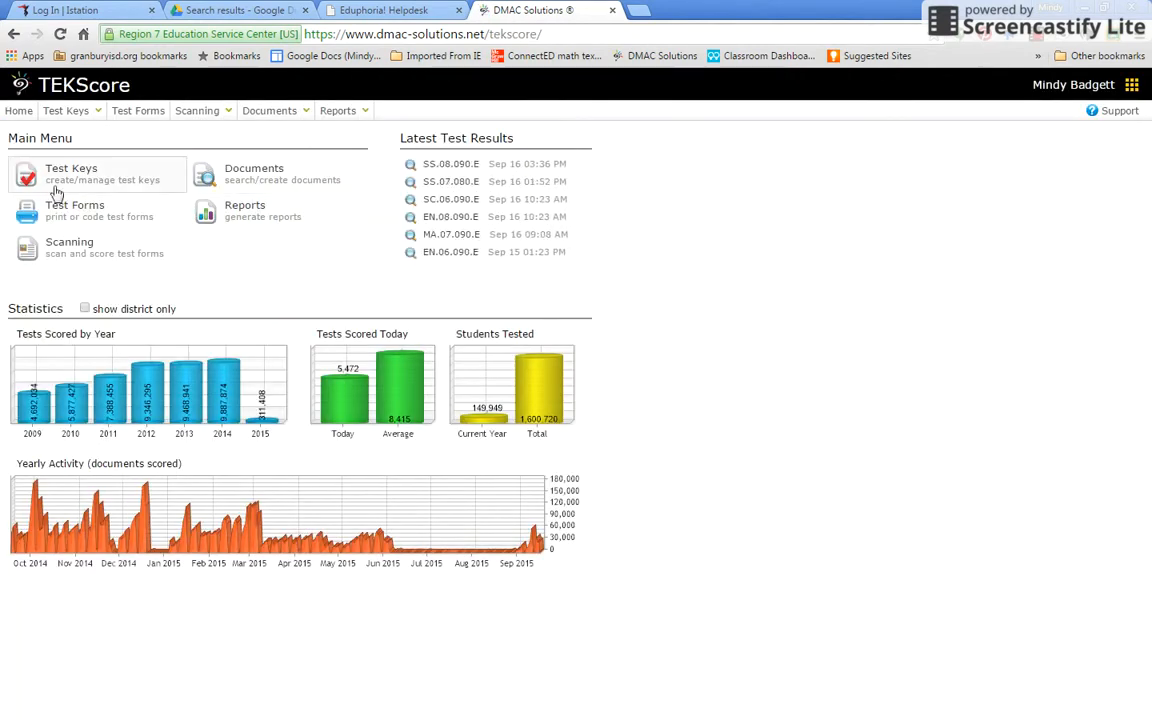
mouse_move(80, 118)
mouse_move(180, 116)
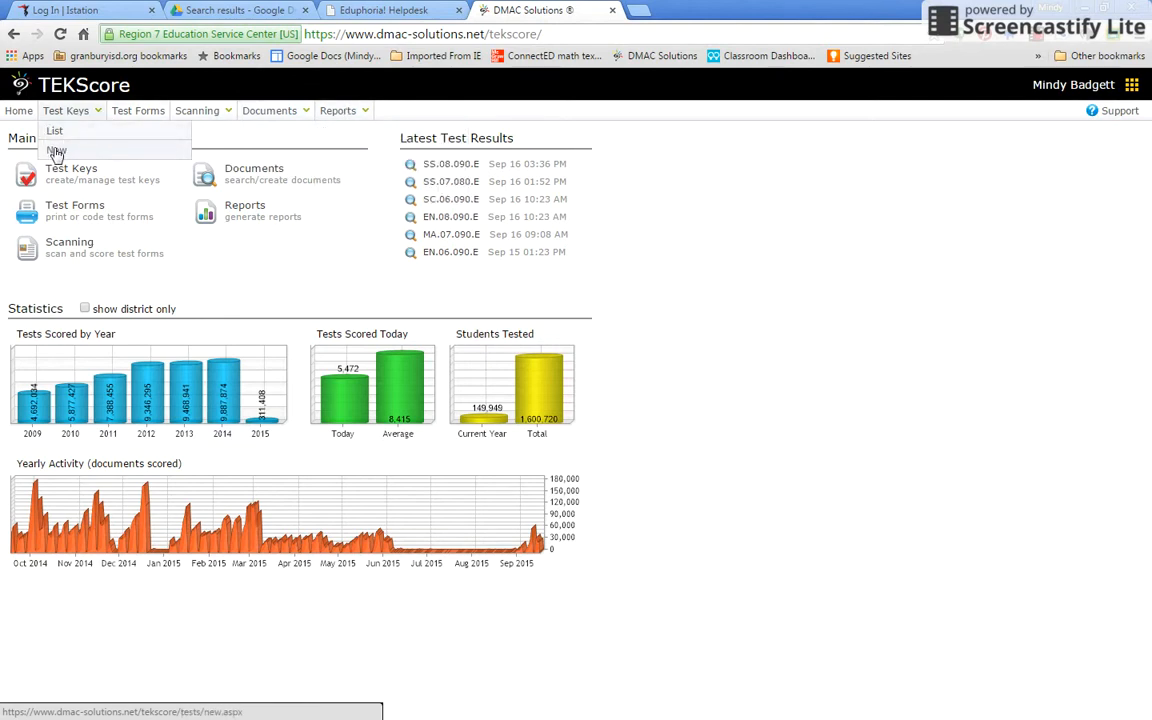
Start a new campus test key for Science, Grade 07, and view the already-used version numbers
left_click(56, 151)
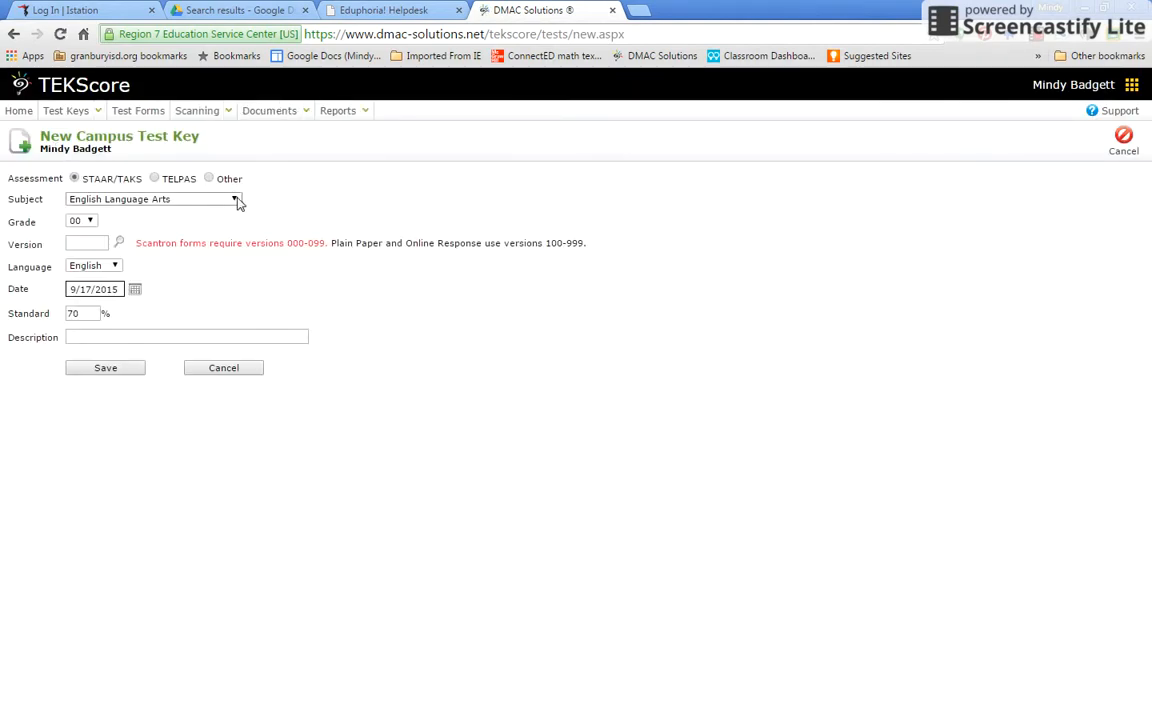
left_click(236, 200)
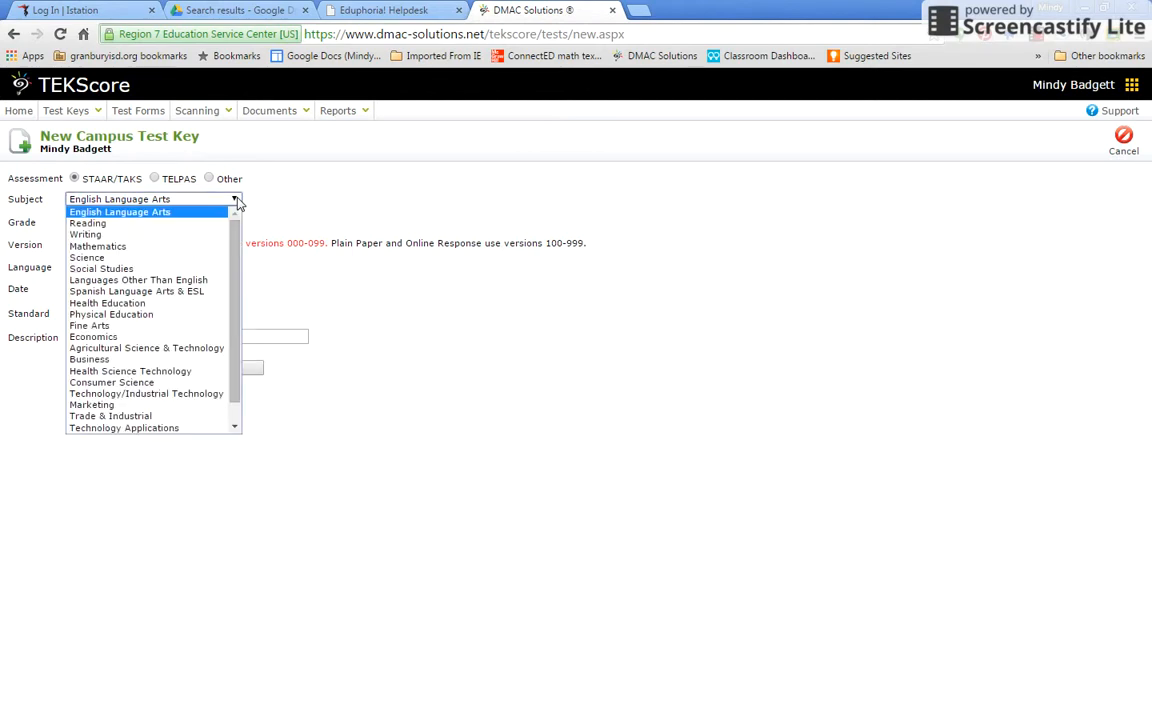
left_click(238, 202)
left_click(238, 202)
left_click(206, 257)
left_click(90, 222)
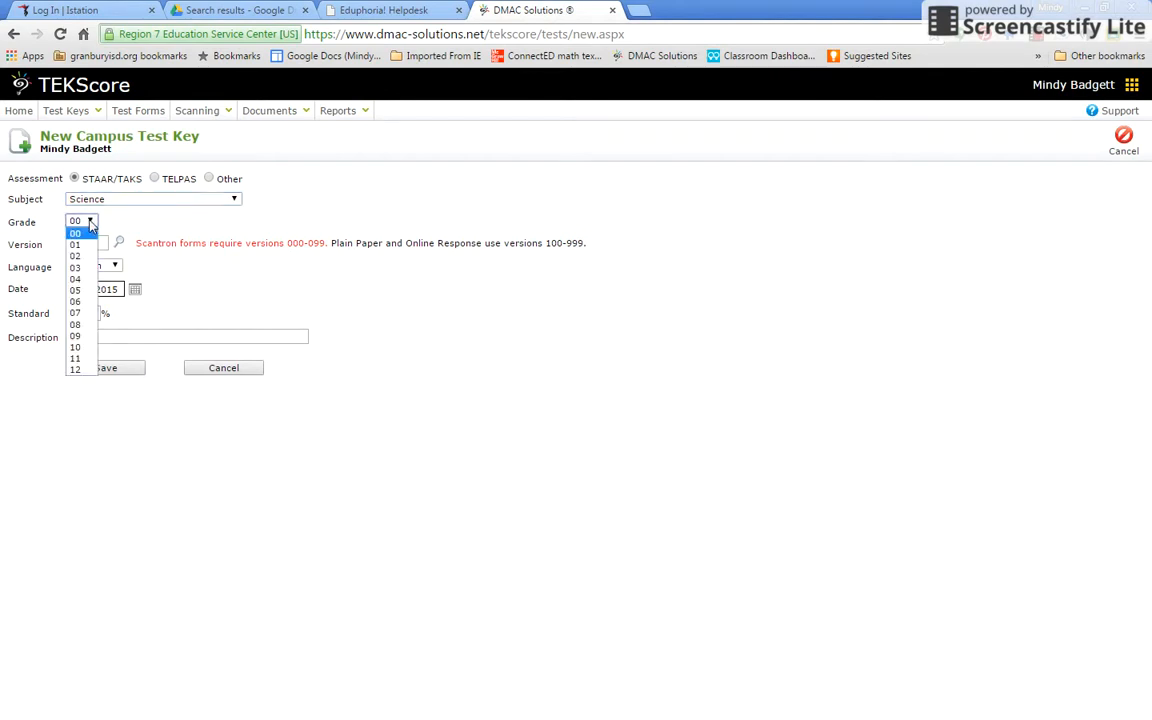
left_click(81, 313)
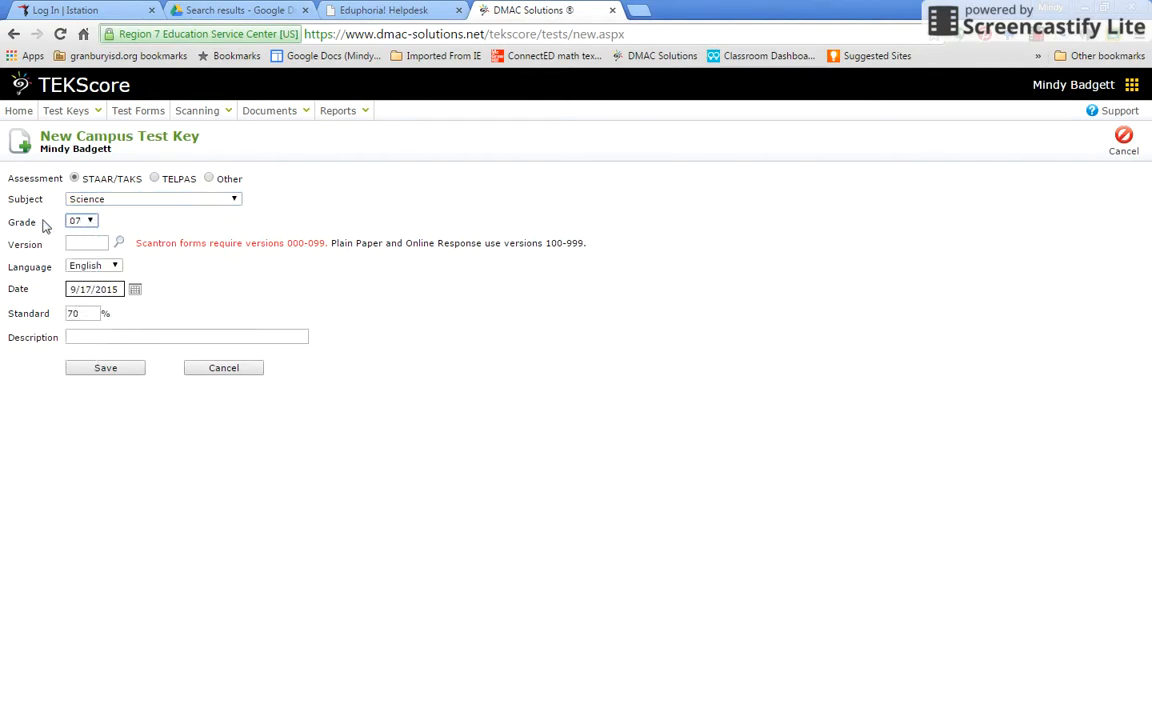
left_click(120, 244)
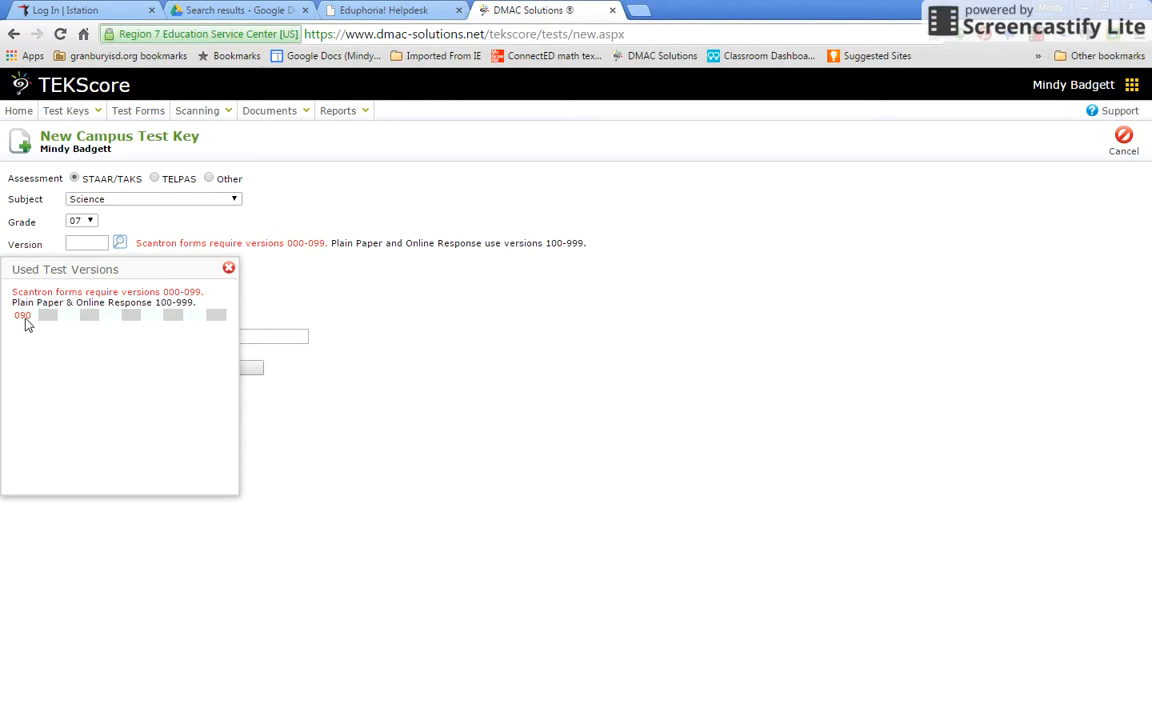
Give the key Version 91 and description '2nd 3wk checkpoint 7th science', and save it
left_click(91, 241)
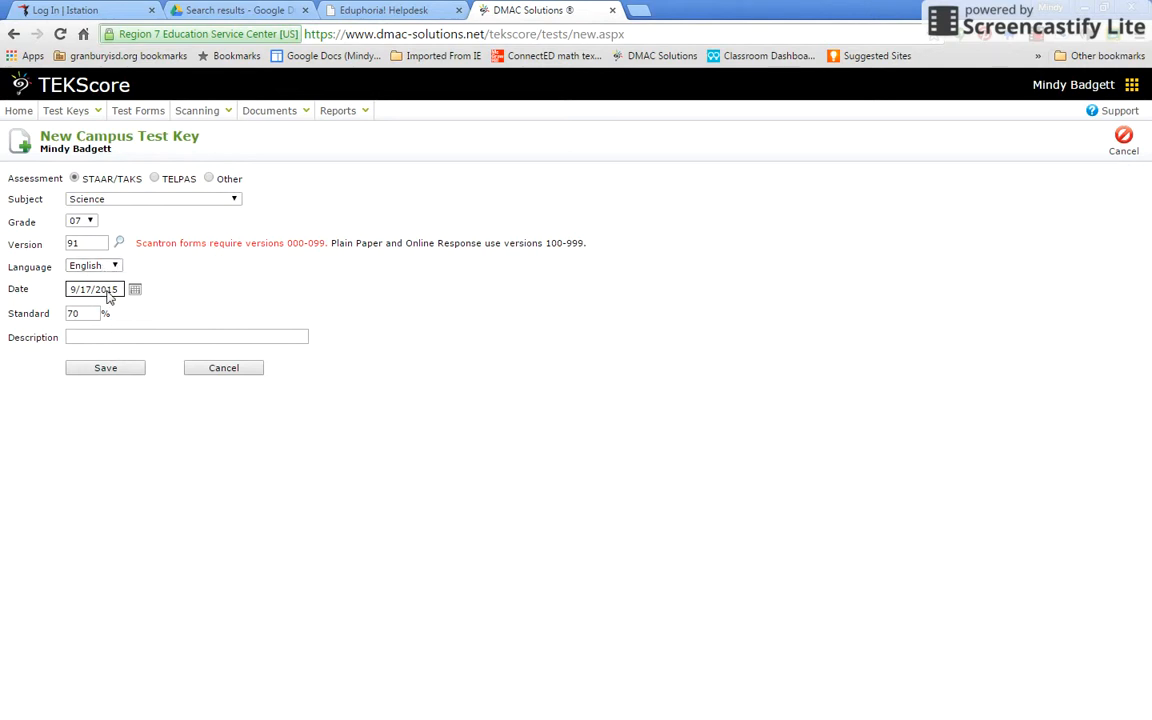
left_click(83, 337)
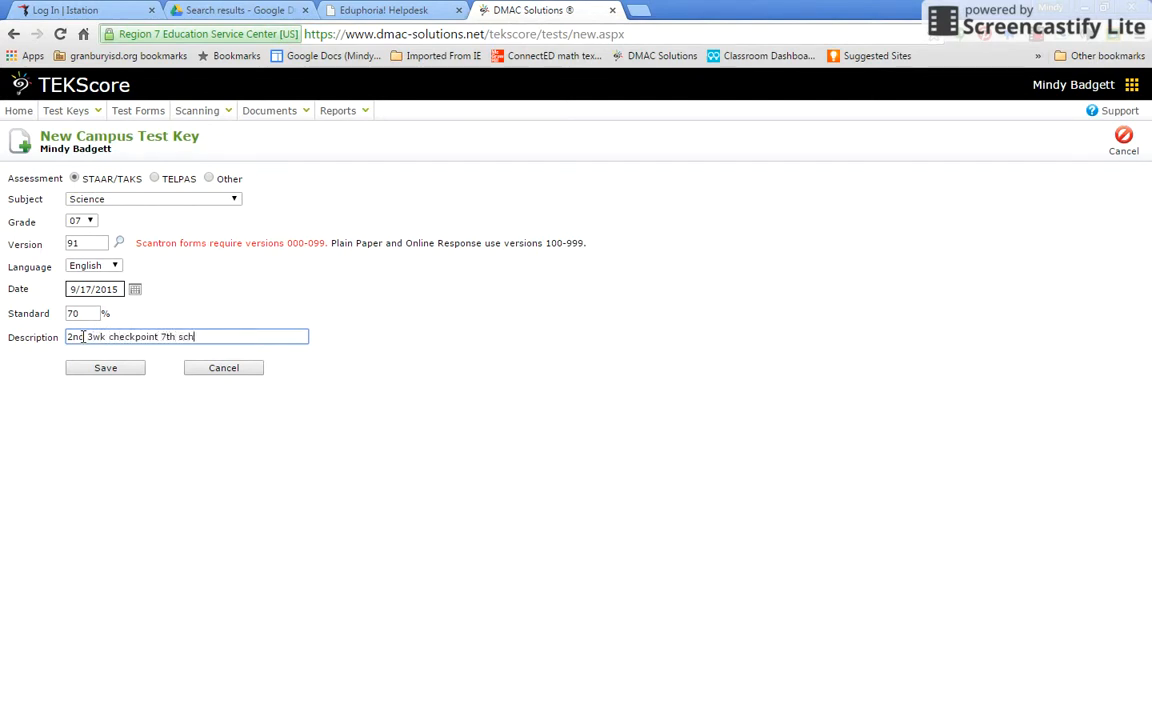
key("BackSpace")
key("BackSpace")
key("BackSpace")
type("ecnnce")
left_click(101, 370)
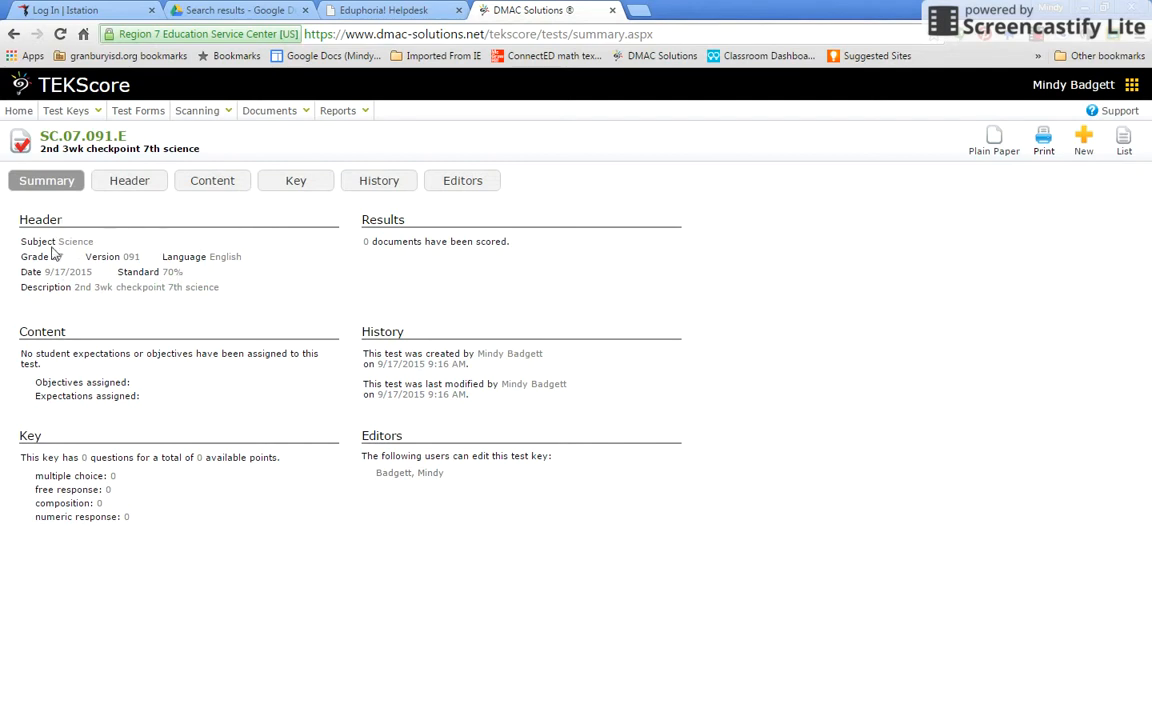
Assign the Science course Sci-Gr7 as the test key's content and save it
left_click(212, 182)
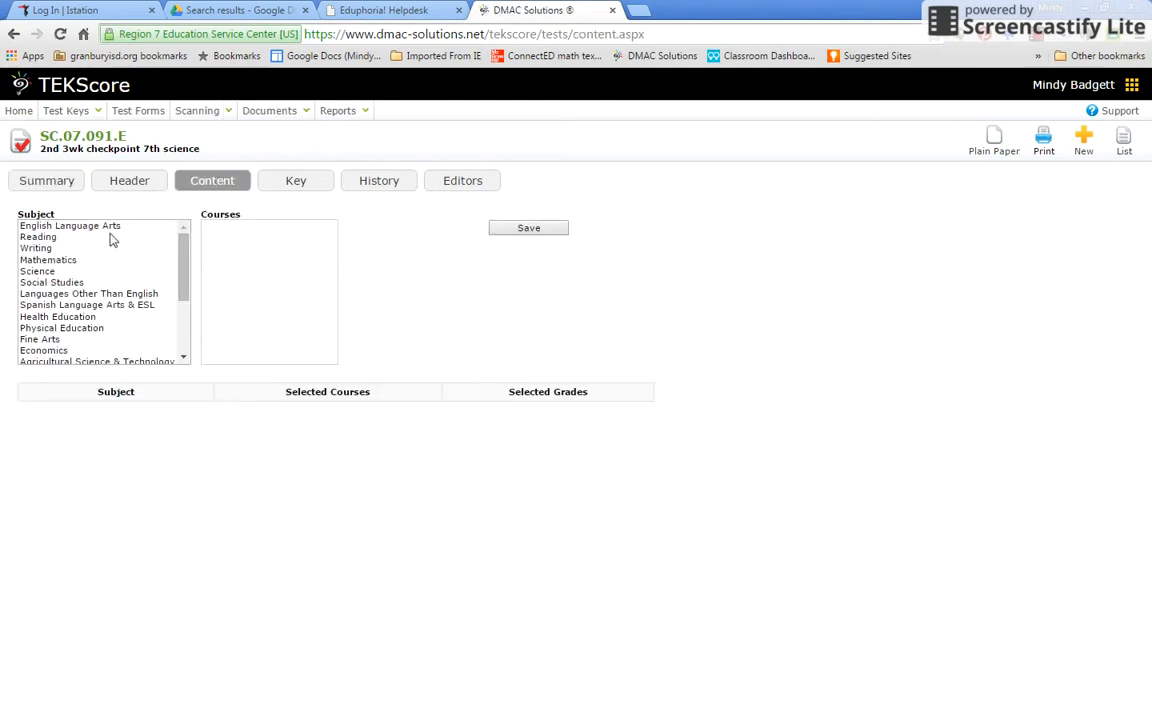
left_click(40, 271)
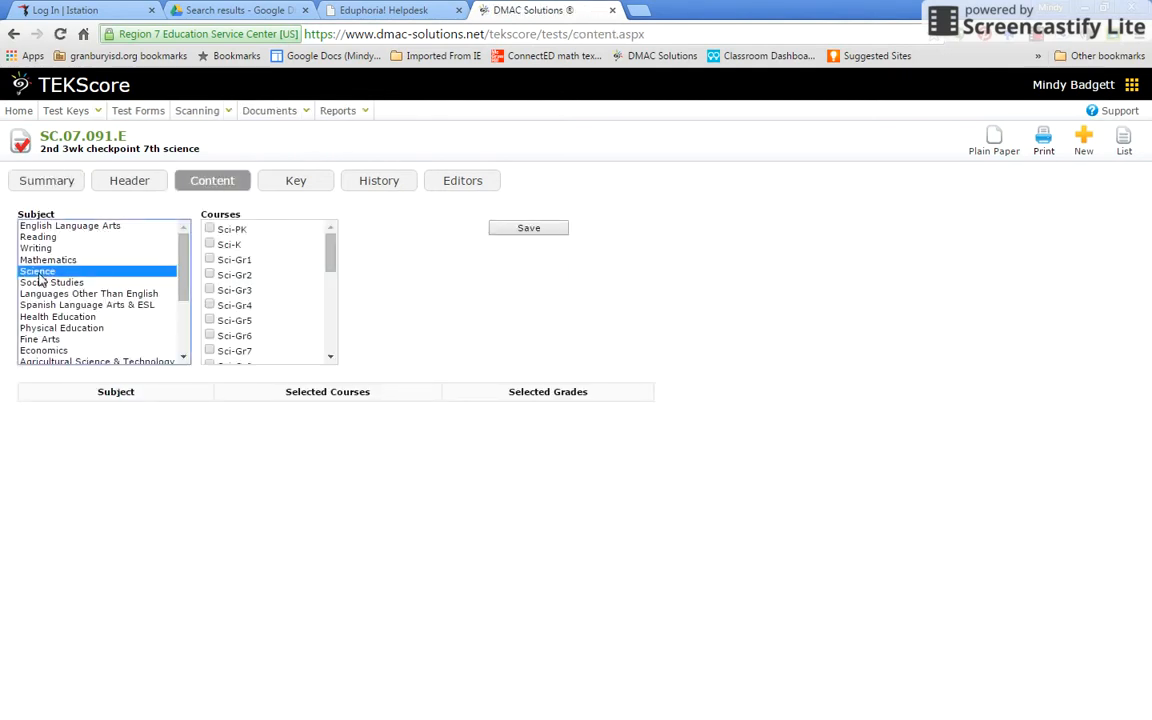
left_click(210, 351)
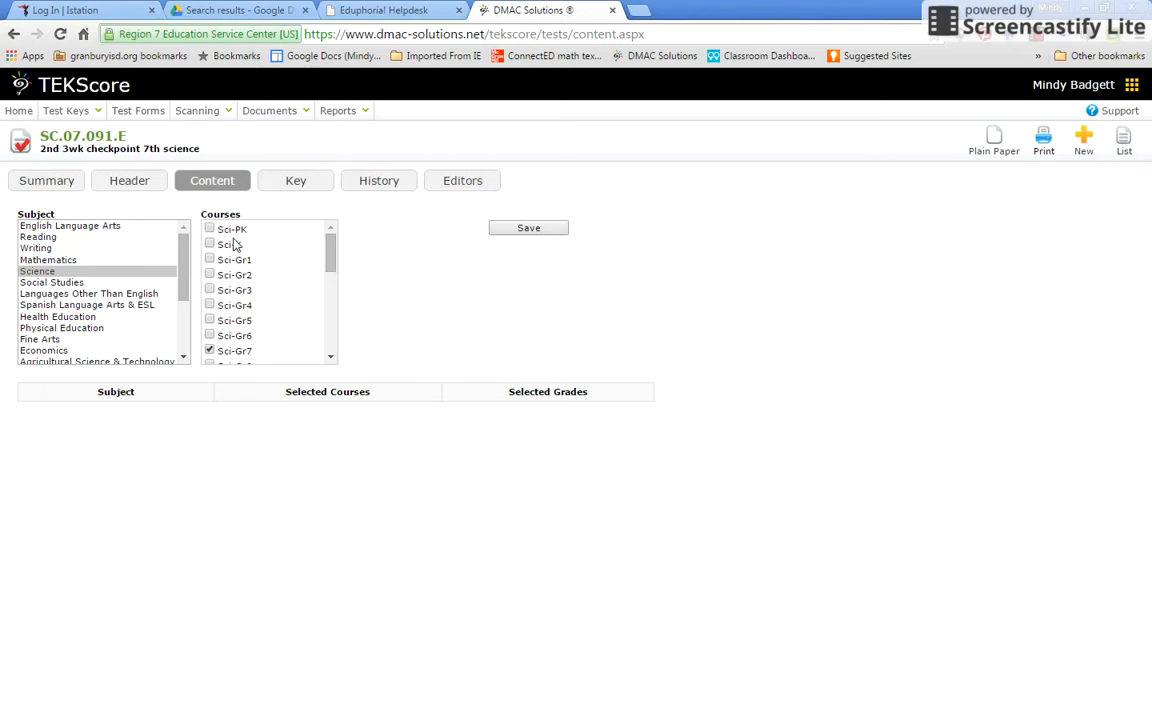
left_click(527, 232)
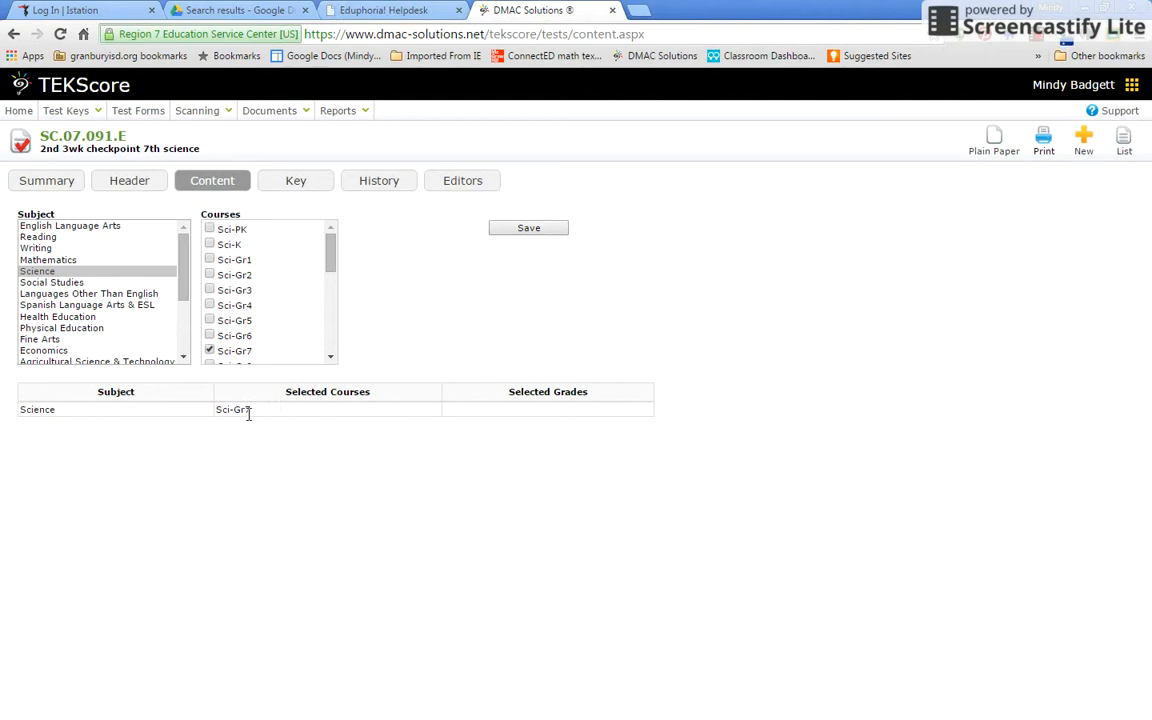
left_click(295, 185)
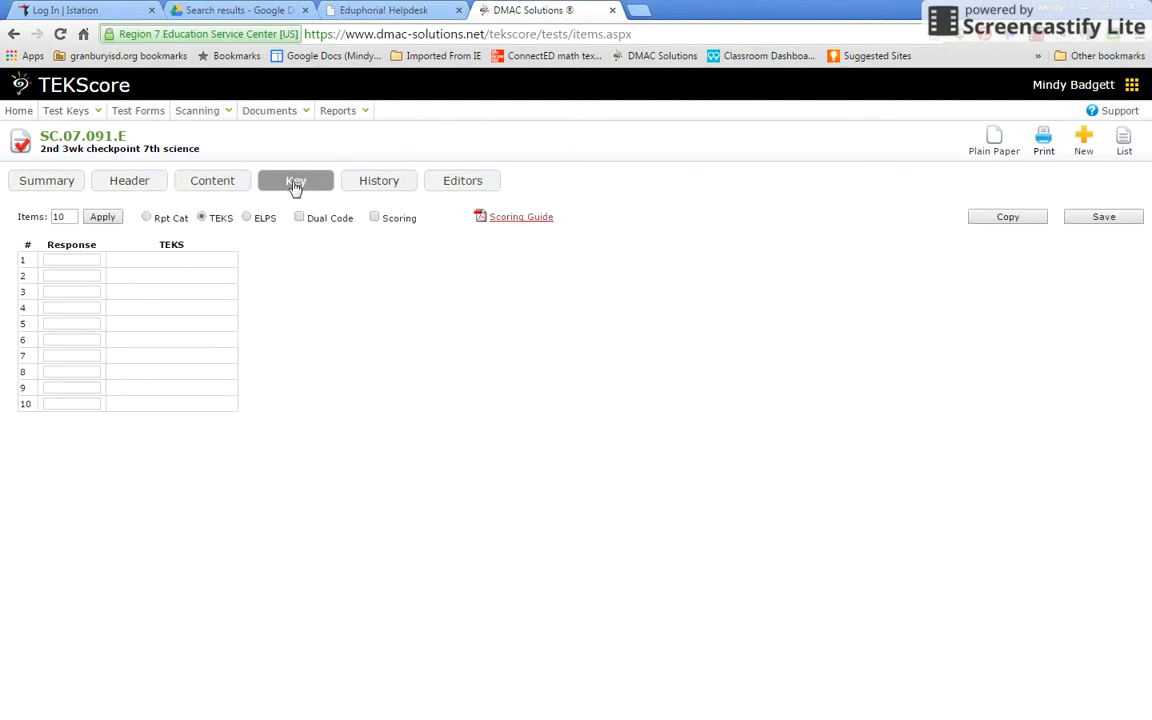
Change the answer key's item count from 10 to 23 and apply it
left_click(70, 216)
left_click(98, 218)
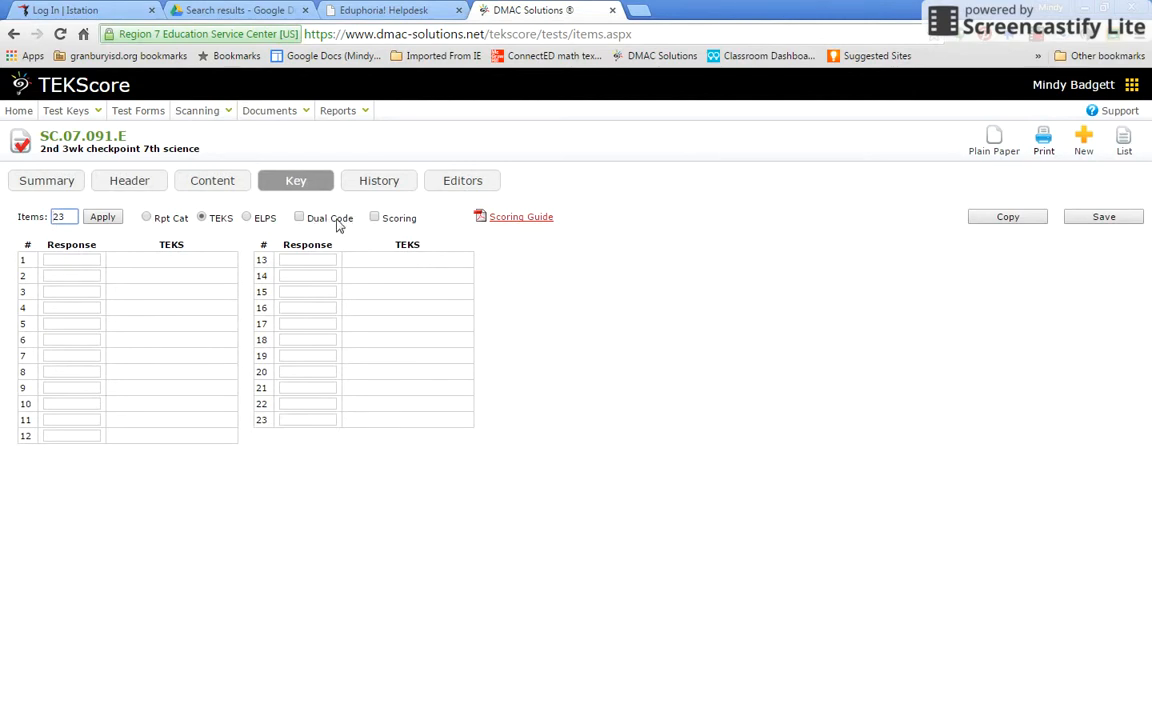
left_click(61, 260)
Enter answer letters ACACCBAB, BBAAAB, DCDCCACC for the 23 items and save the key
type("ACACC")
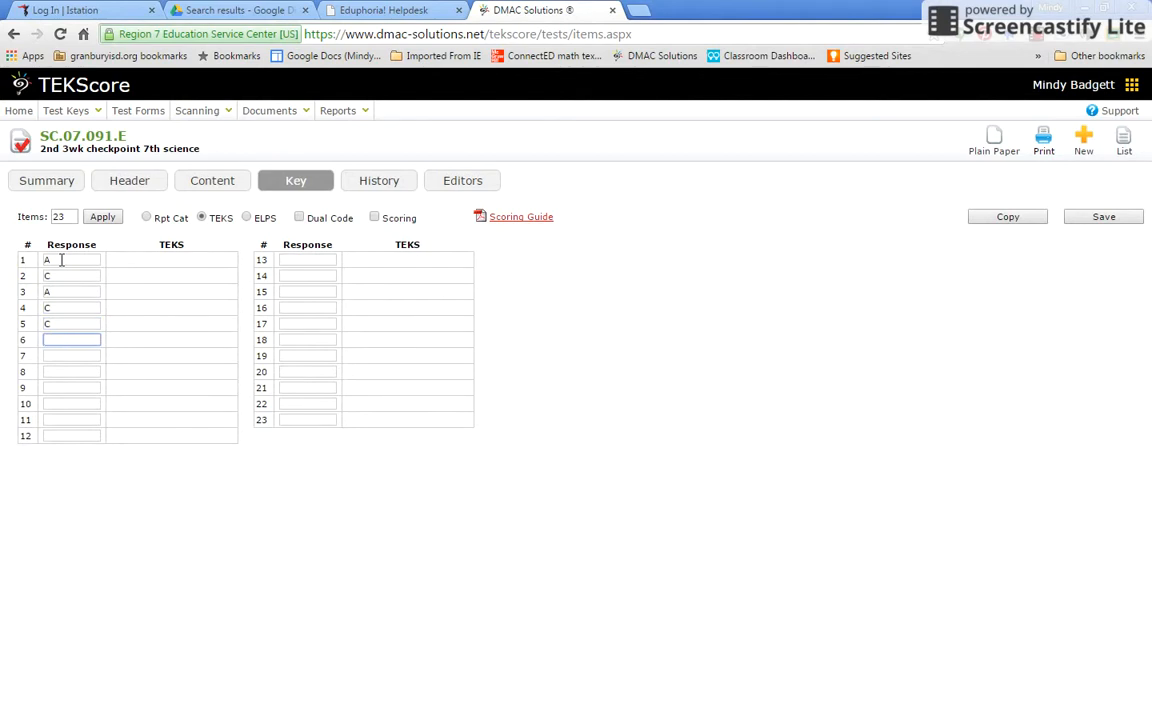
type("BA")
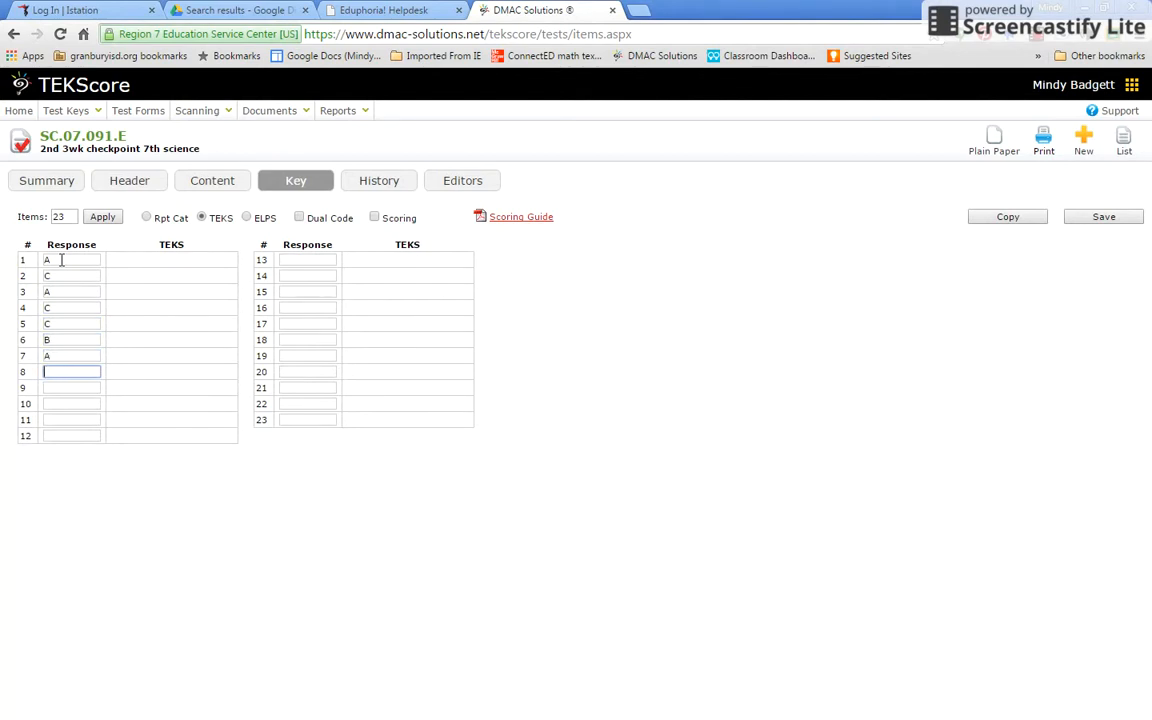
type("B")
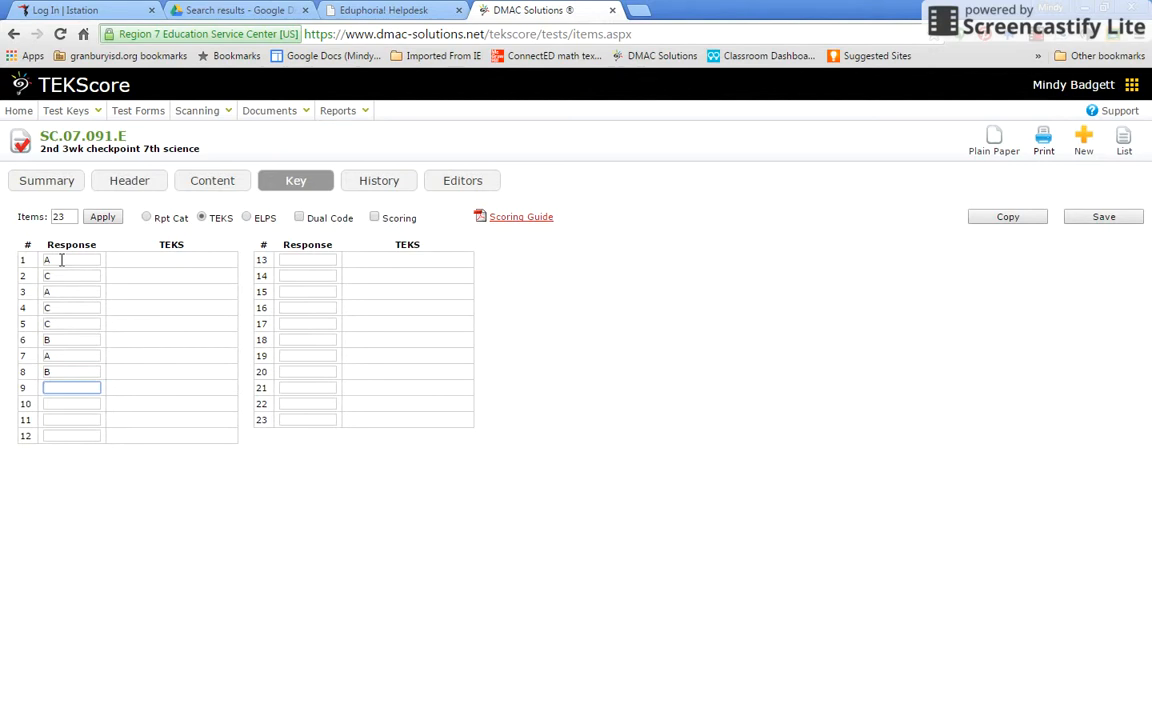
type("B")
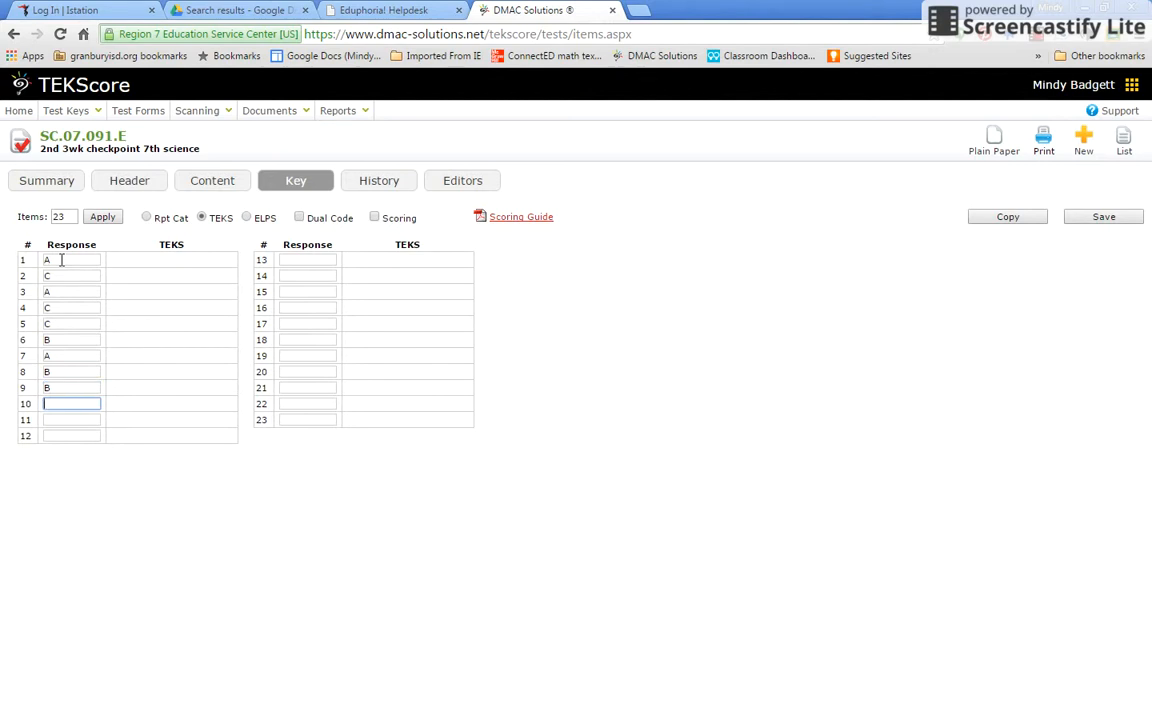
type("BAAAb")
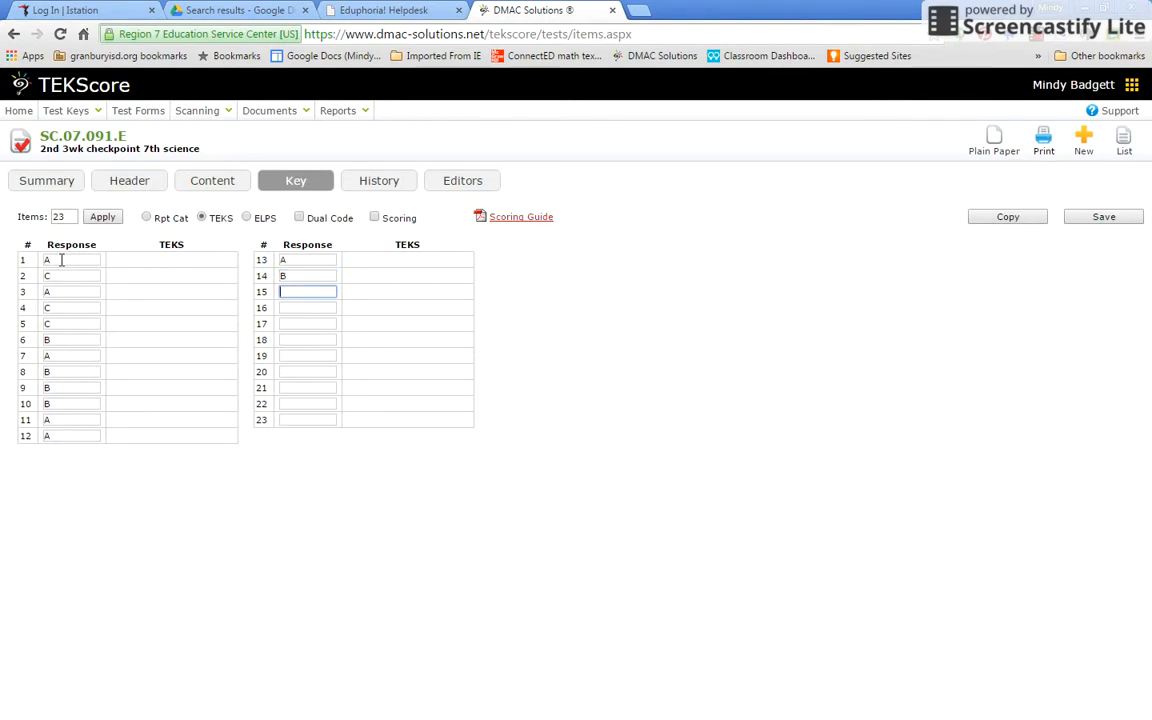
type("dcdcc")
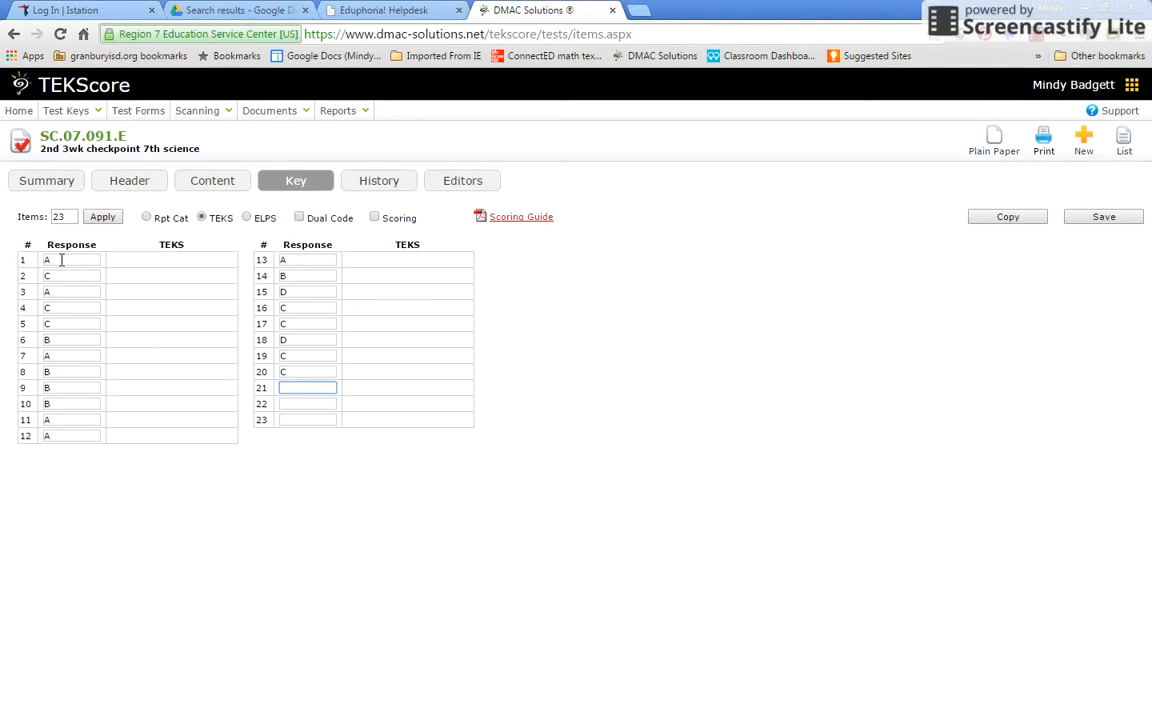
type("acc")
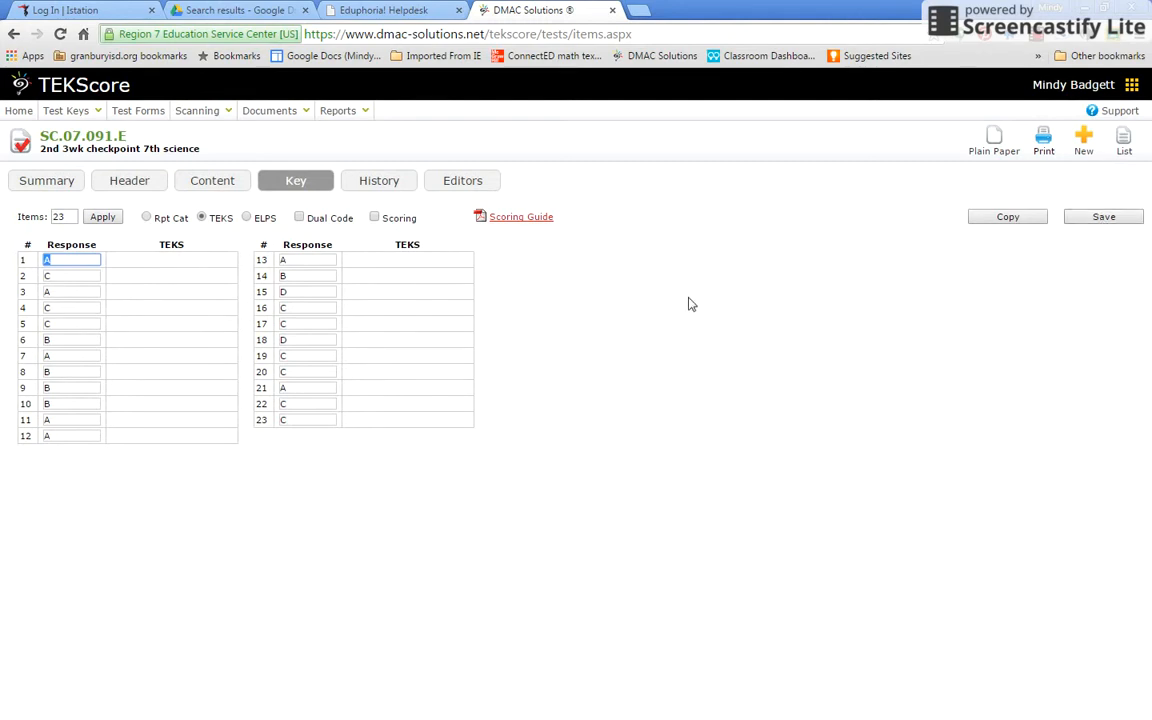
left_click(1106, 219)
Assign TEKS standards Sci-Gr7_12D and Sci-Gr7_12E to items 1–8
left_click(145, 264)
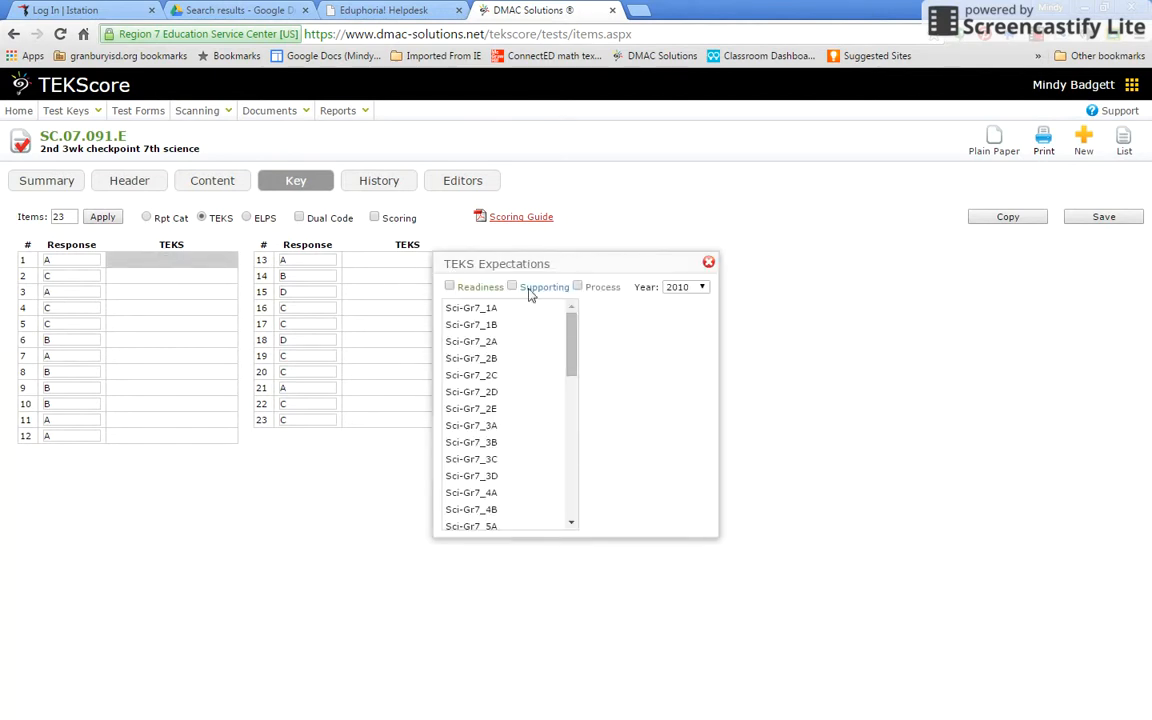
left_click_drag(573, 338, 581, 459)
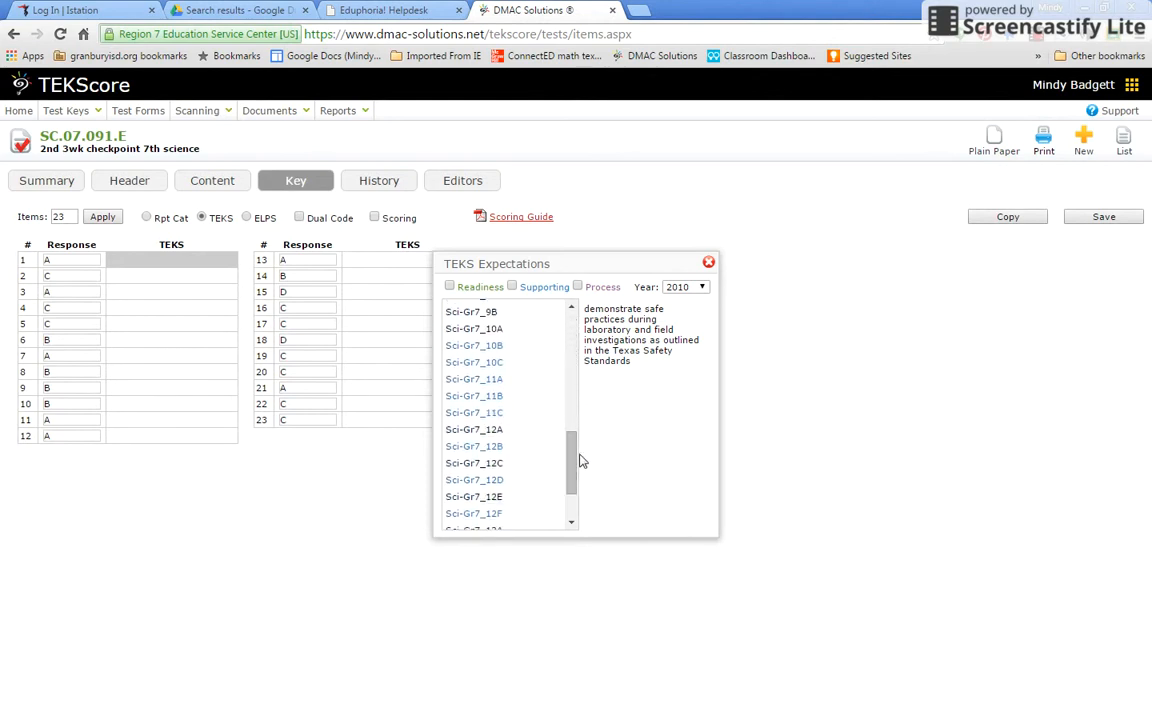
left_click(493, 484)
left_click(493, 484)
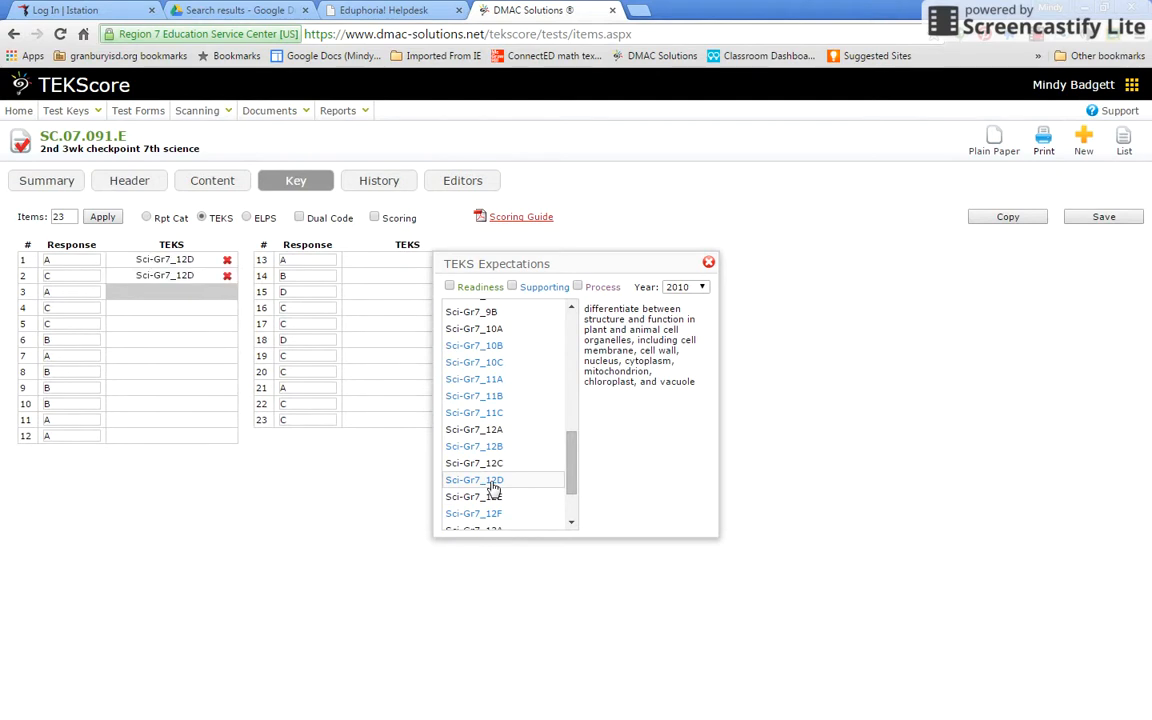
left_click(493, 484)
left_click(493, 484)
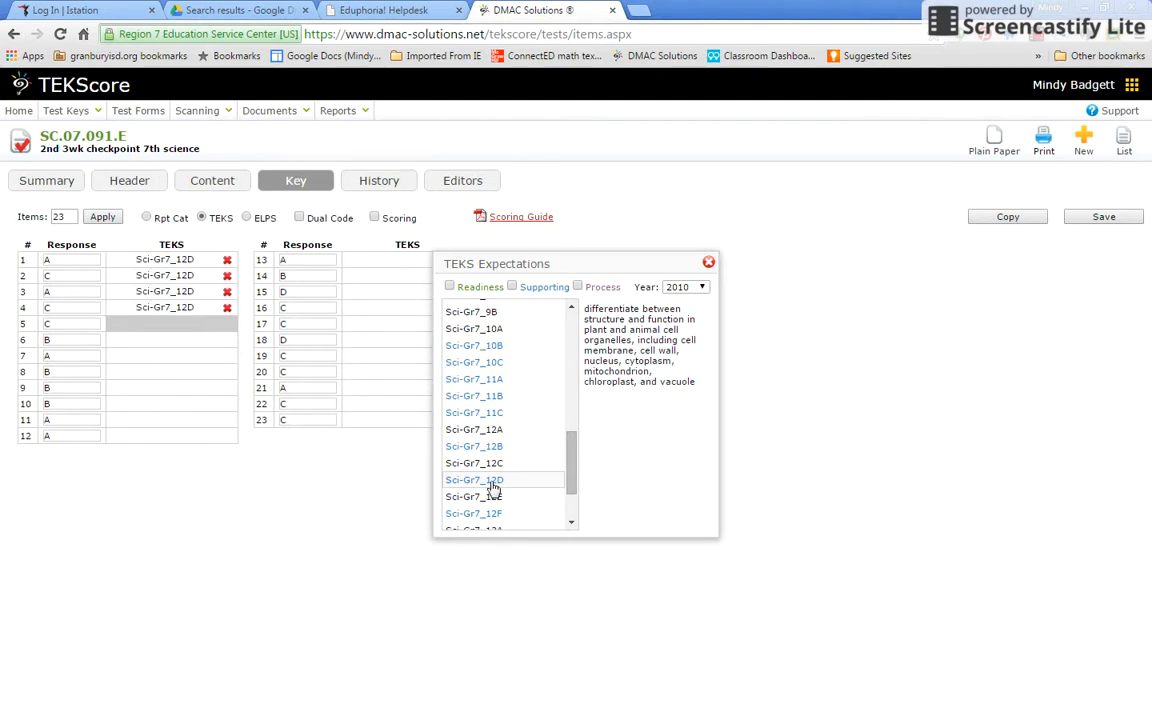
left_click(494, 497)
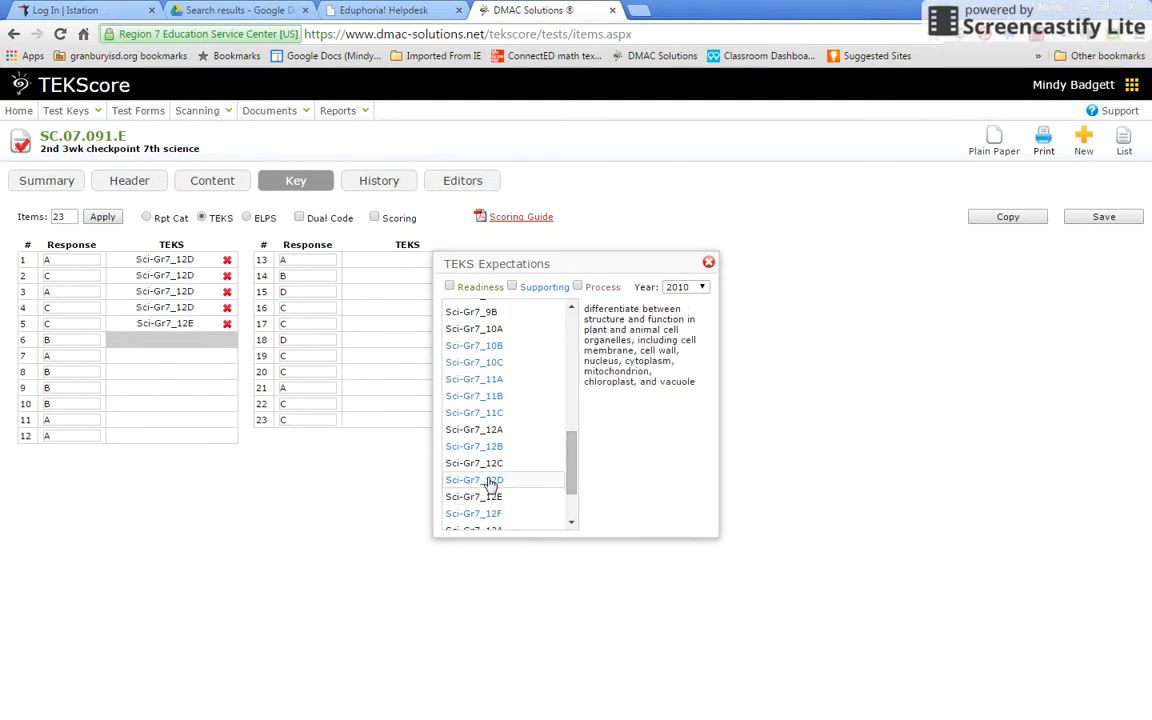
left_click(493, 482)
left_click(490, 498)
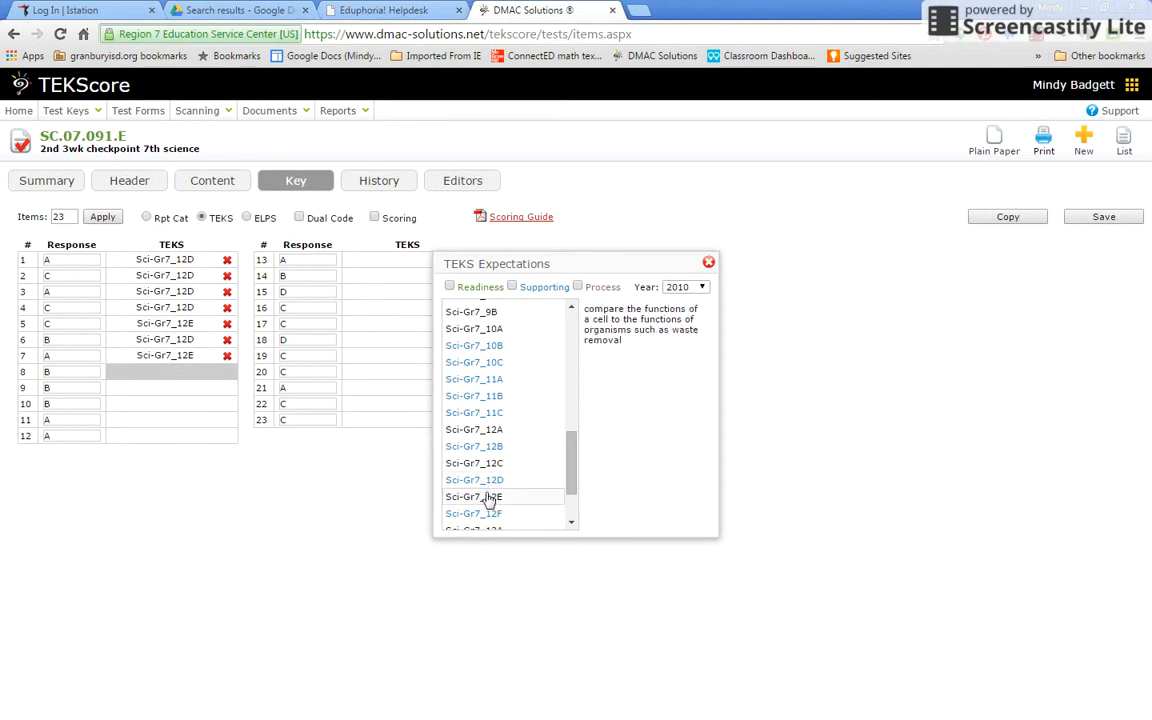
left_click(487, 482)
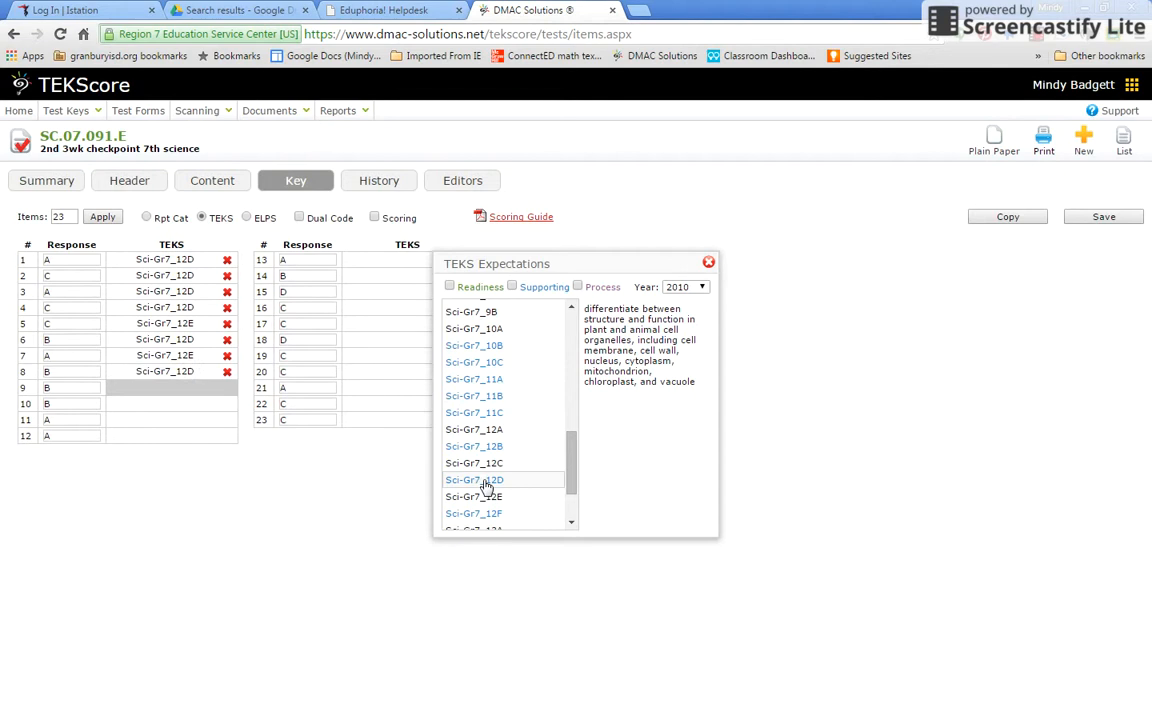
Assign Sci-Gr7_1A to items 9–14
left_click_drag(581, 463, 572, 325)
left_click(487, 312)
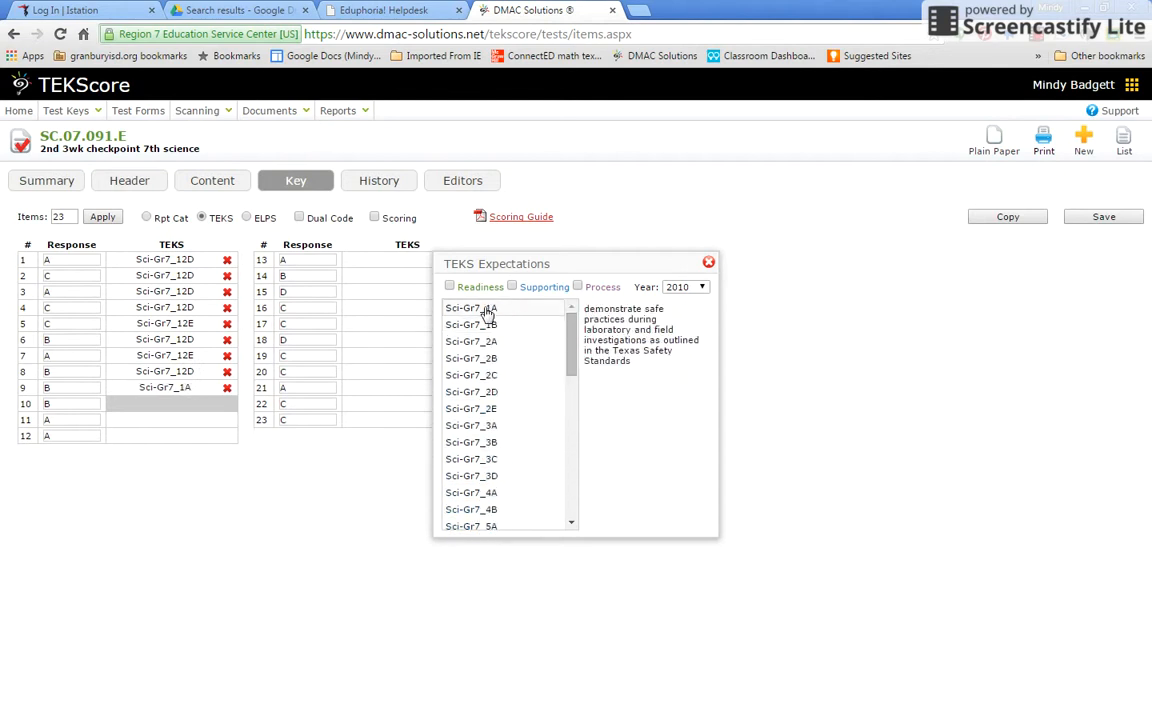
left_click(487, 312)
left_click(487, 312)
left_click(487, 312)
left_click(487, 312)
left_click(487, 312)
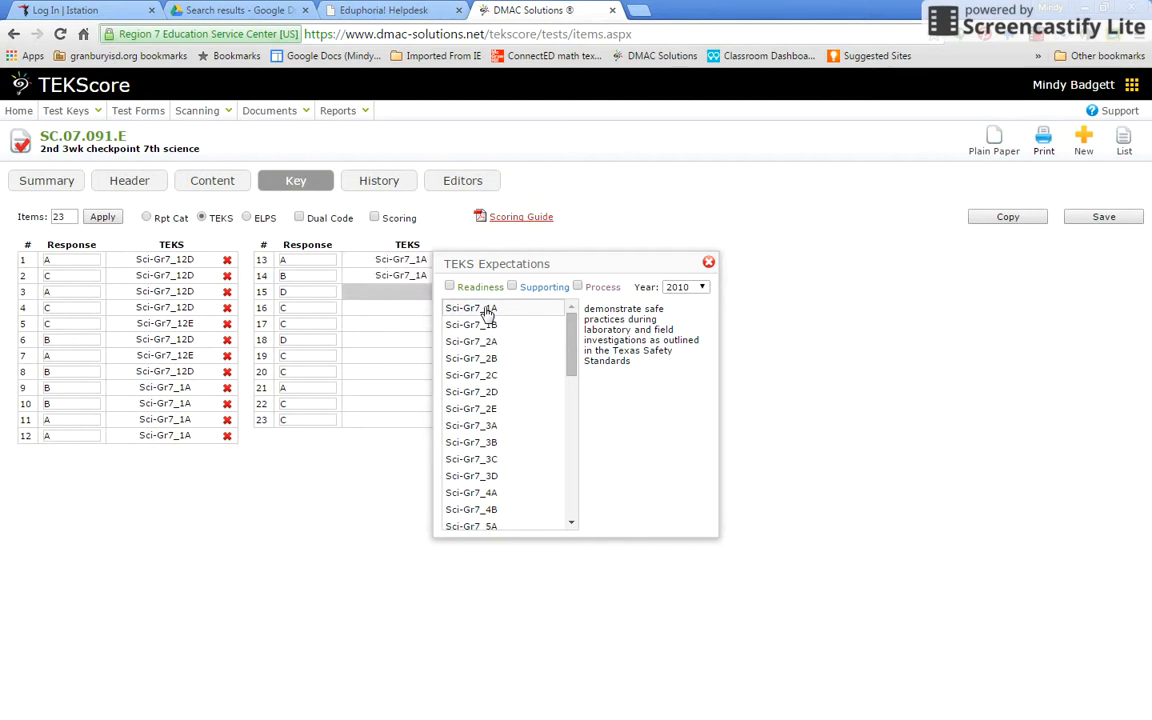
Assign Sci-Gr7_12C, 12F and 12D standards to items 15–23
left_click_drag(571, 352, 571, 458)
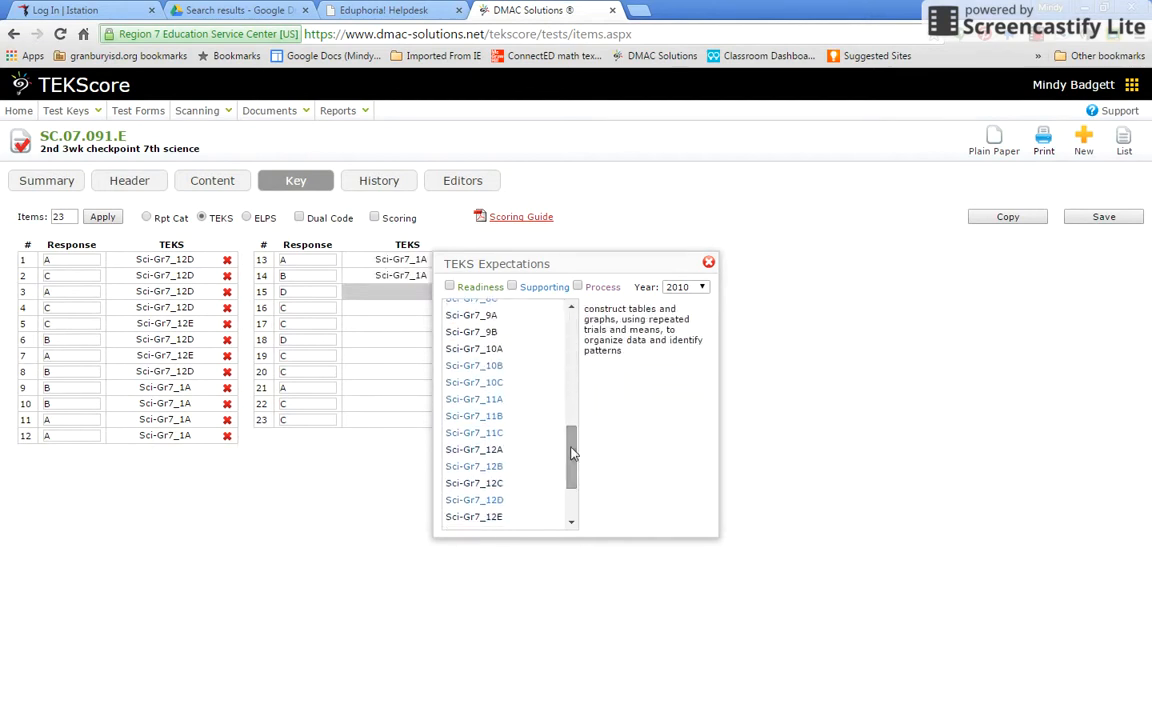
left_click(489, 485)
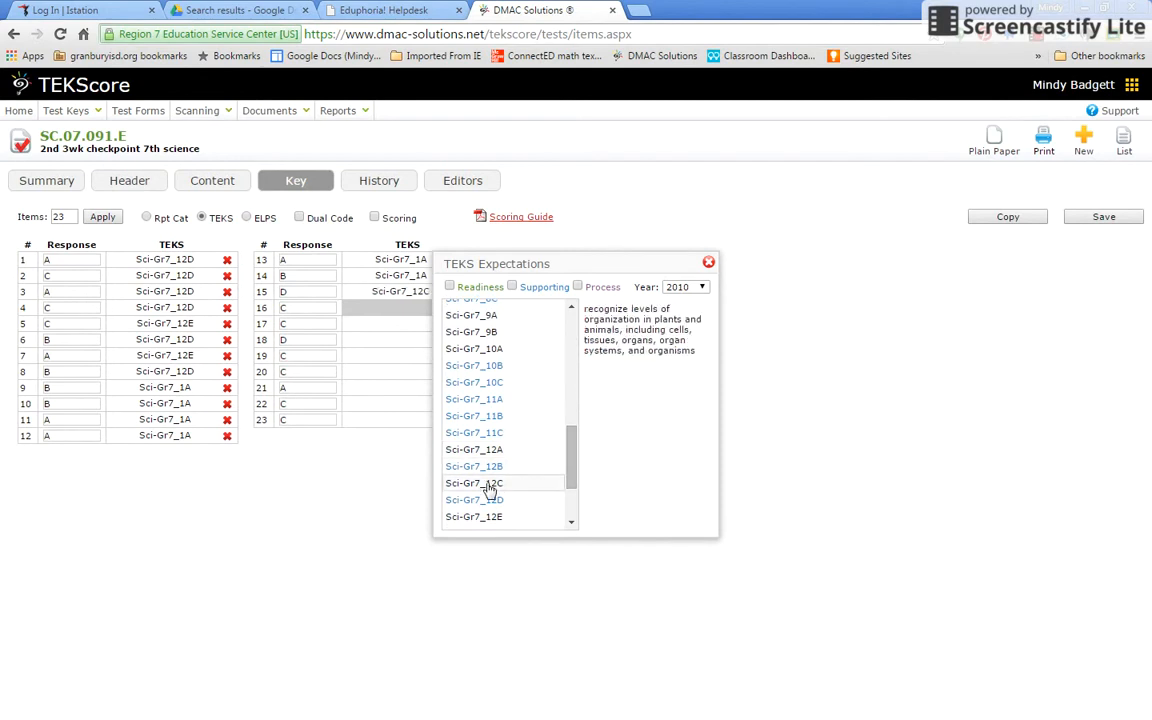
left_click_drag(571, 458, 572, 488)
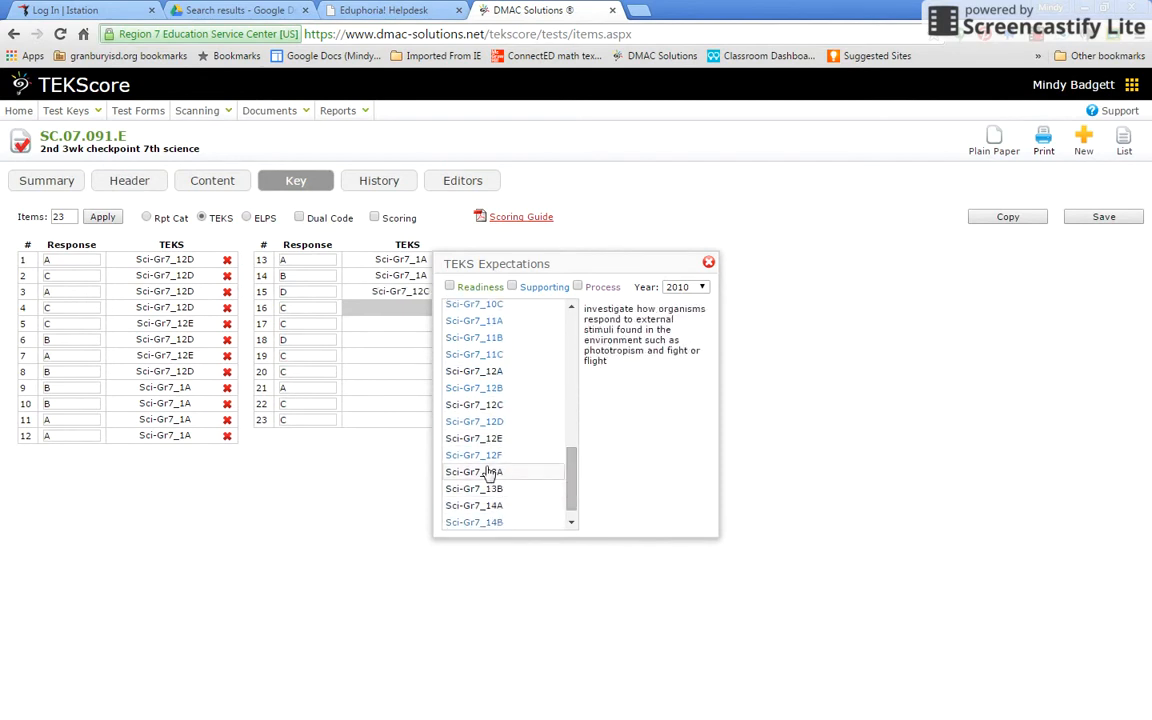
left_click(478, 456)
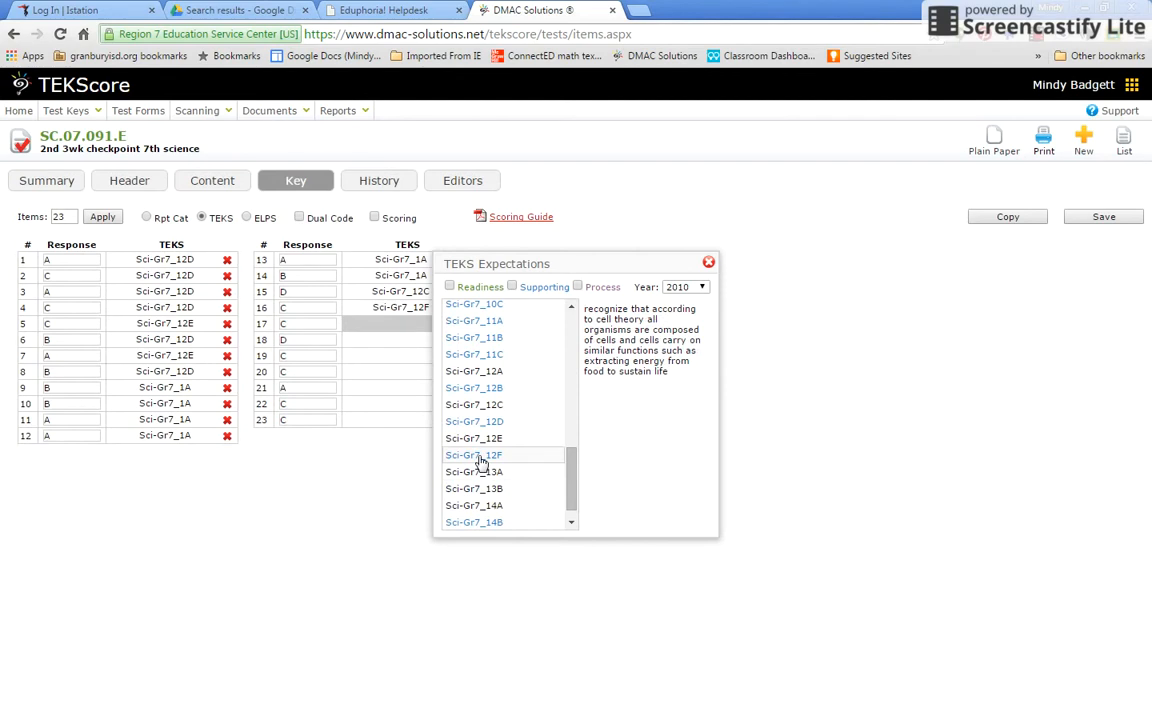
left_click(479, 457)
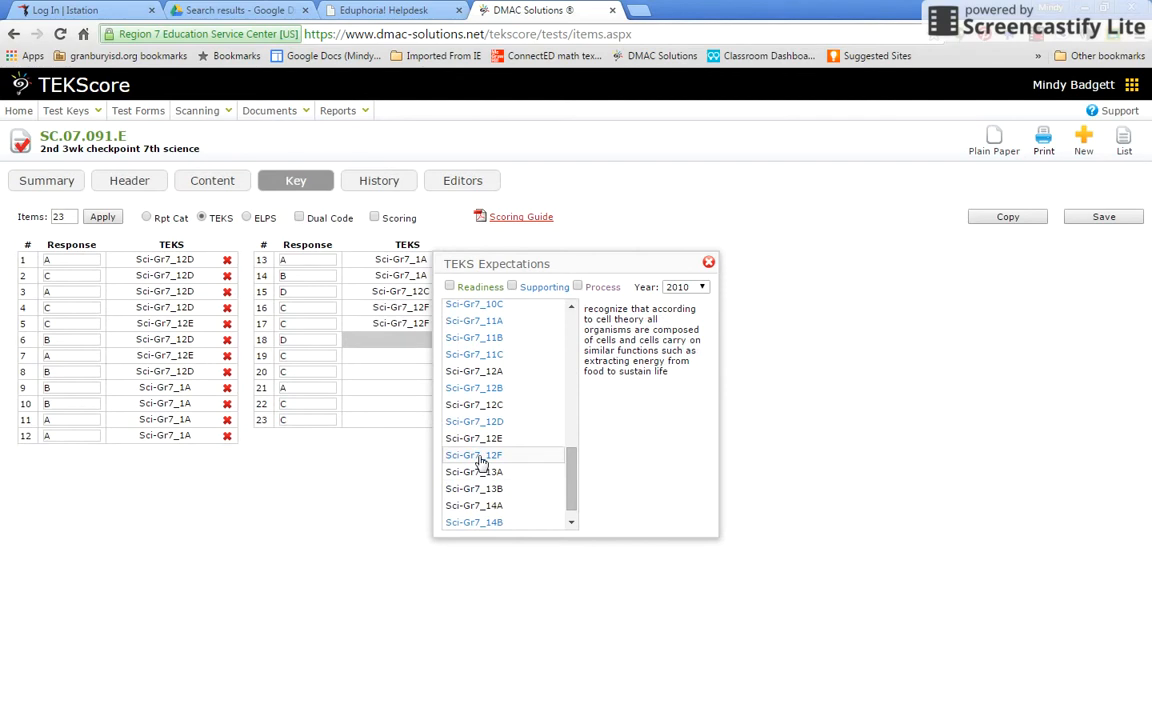
left_click(481, 406)
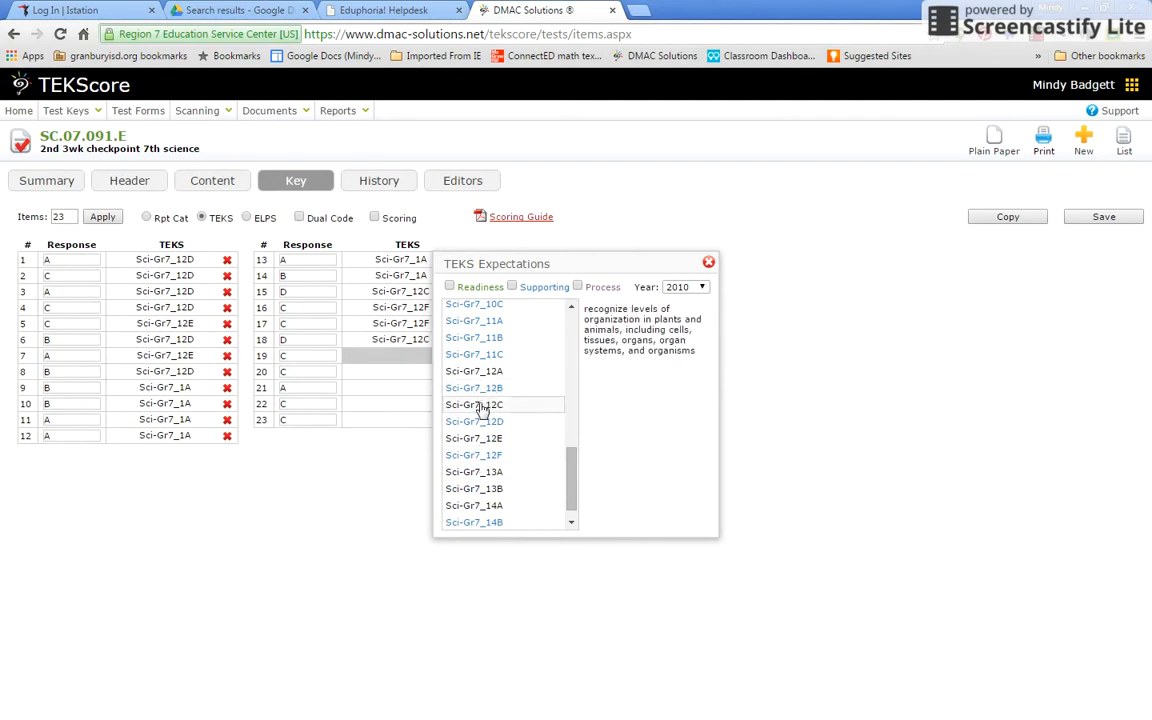
left_click(481, 406)
left_click(481, 423)
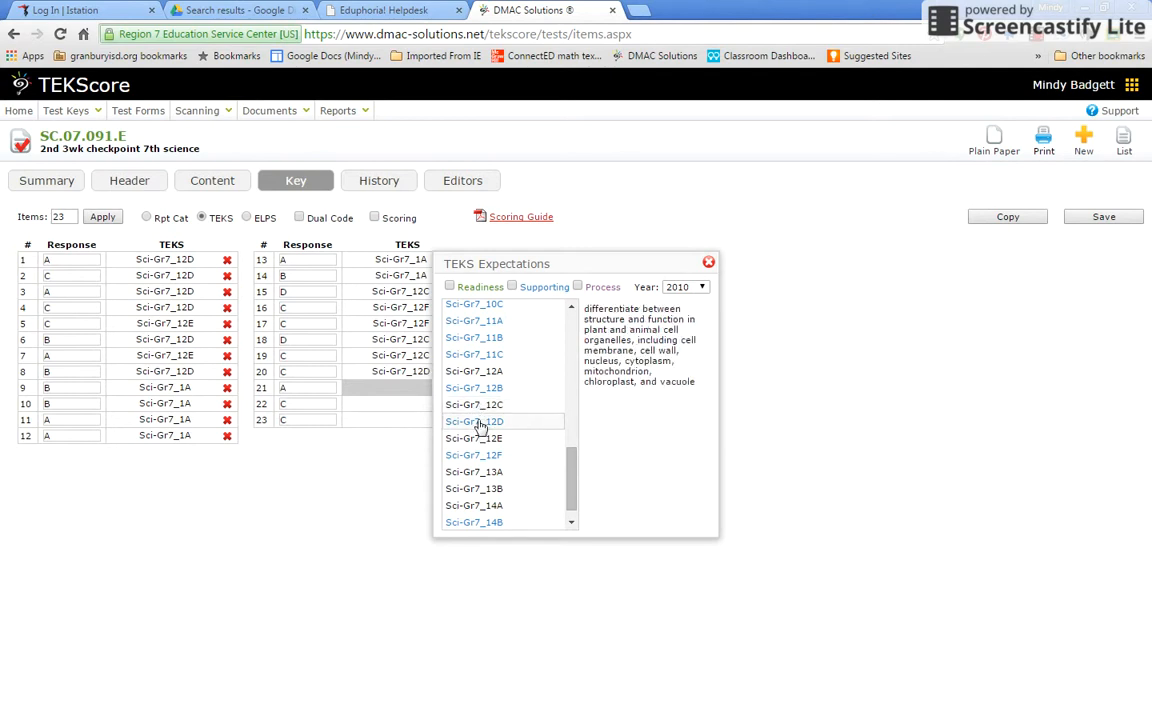
left_click(481, 423)
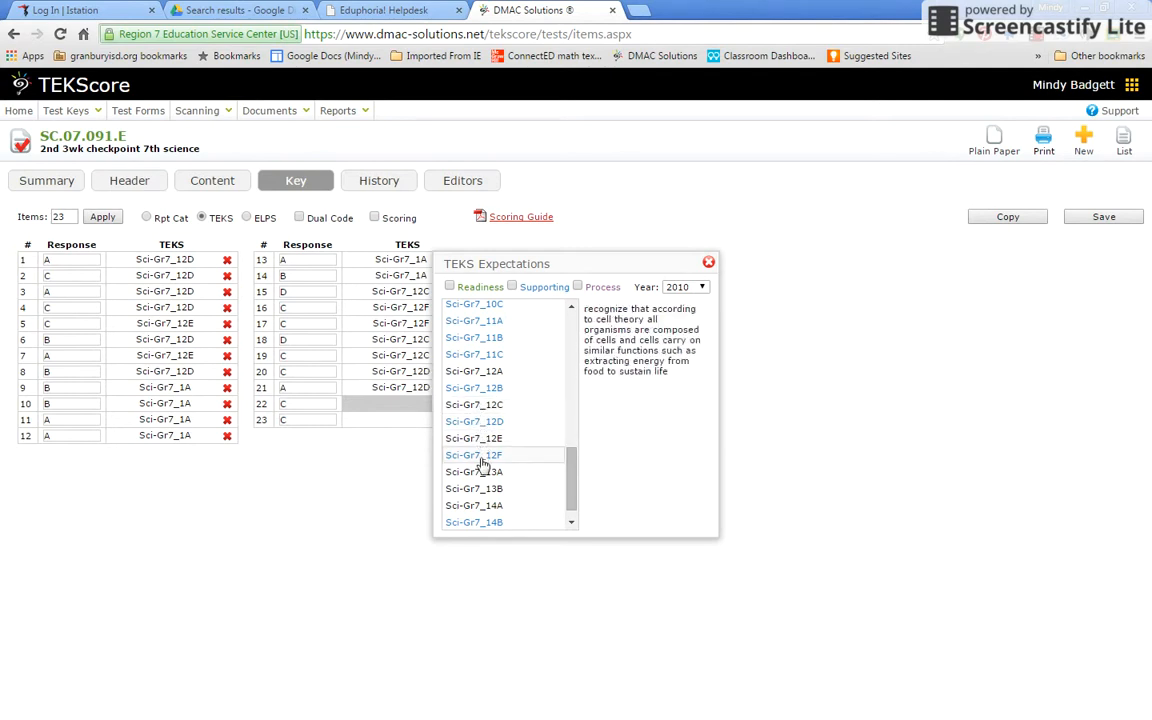
left_click(479, 457)
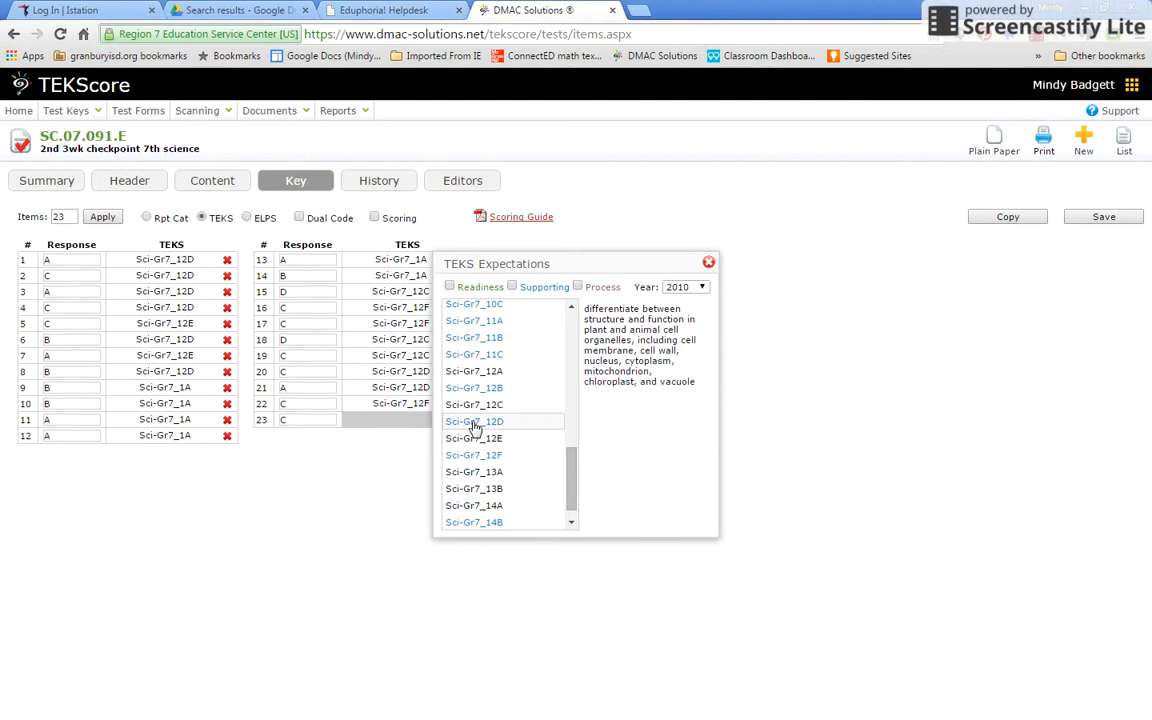
left_click(476, 423)
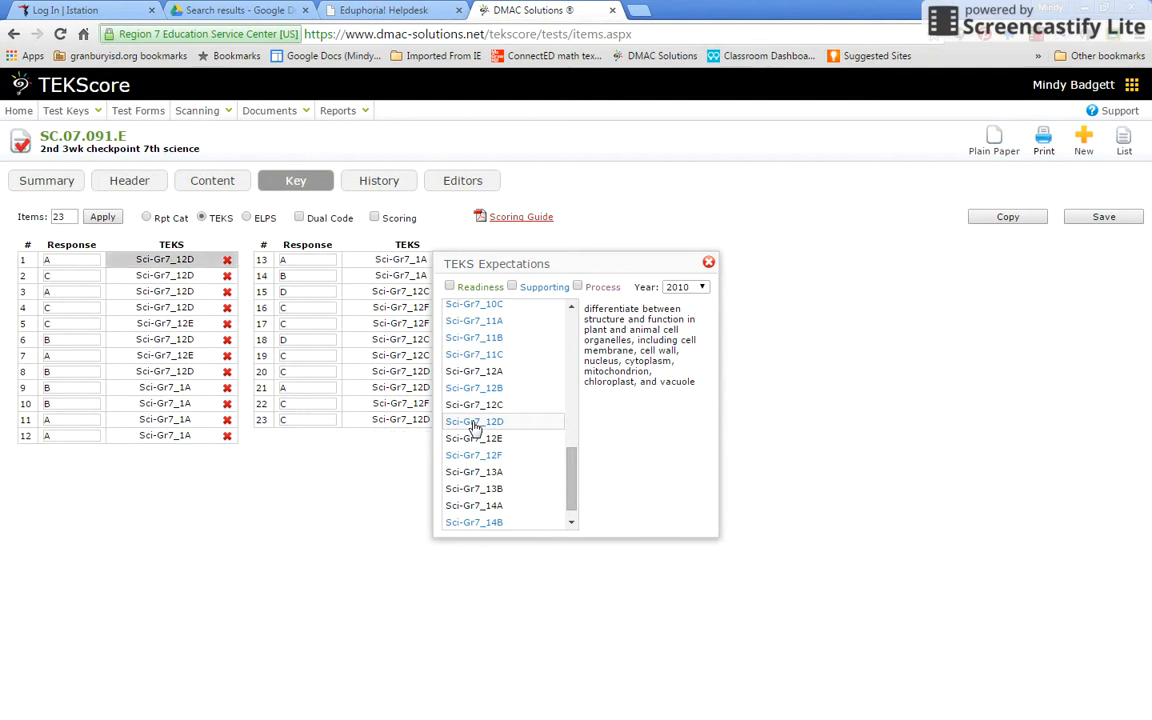
Close the TEKS Expectations list and save all 23 item standards for key SC.07.091.E
left_click(709, 263)
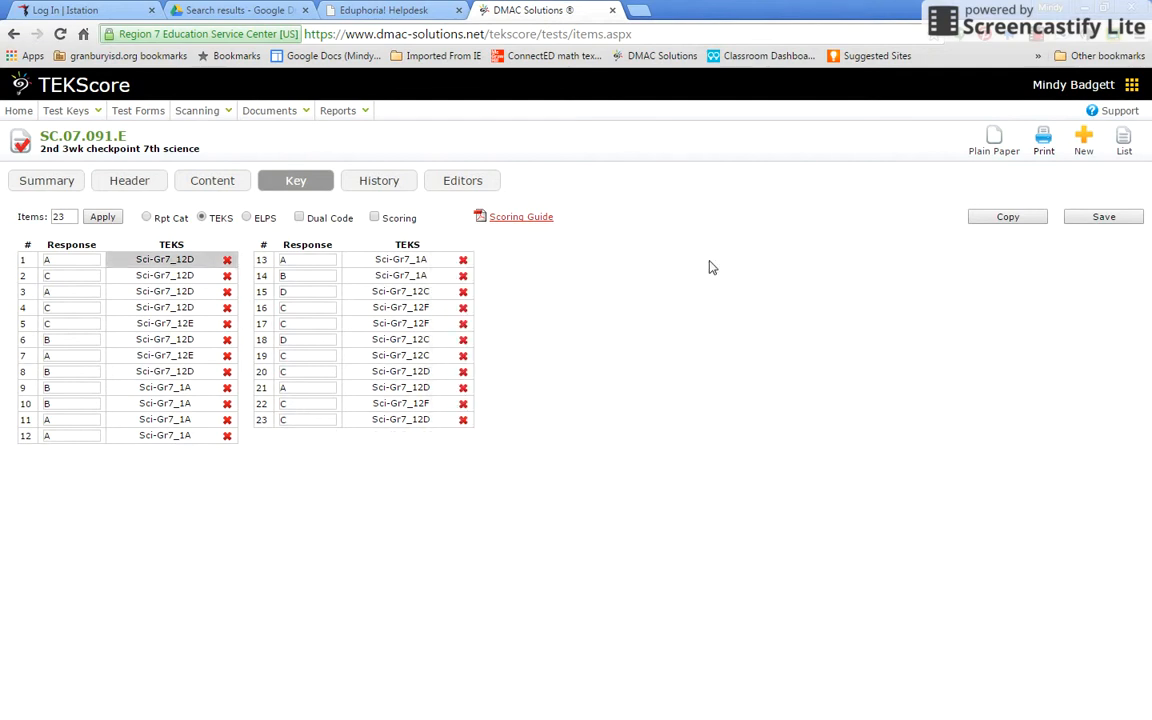
left_click(1104, 218)
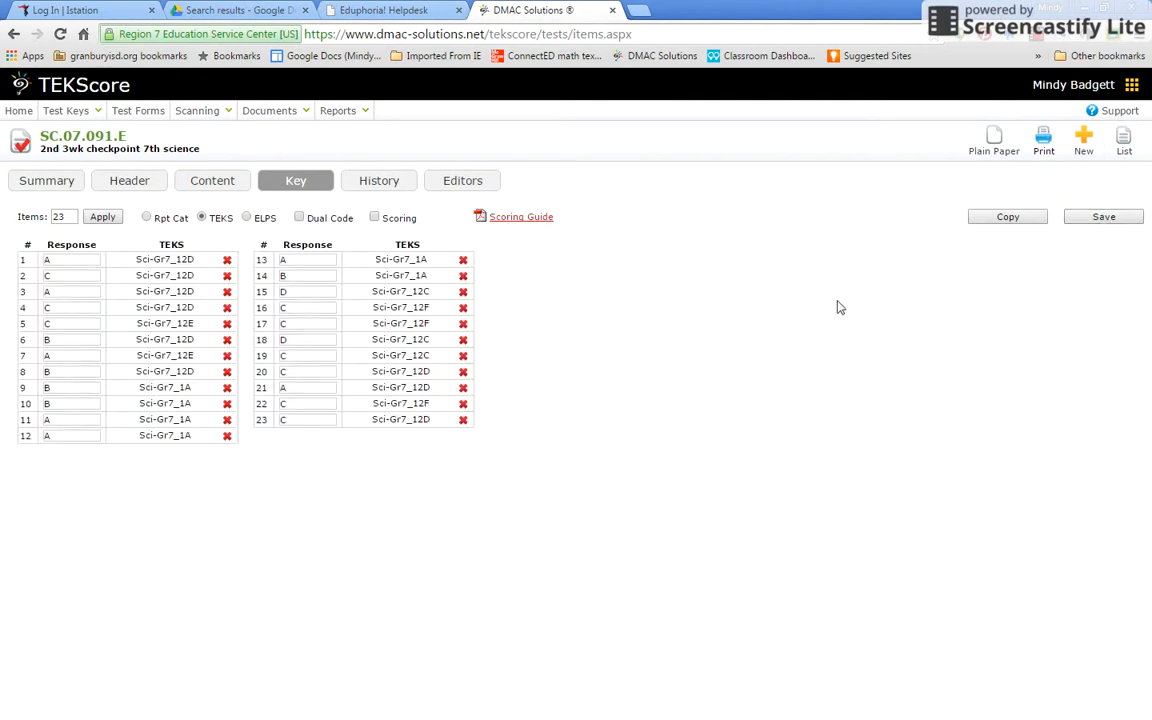
mouse_move(63, 117)
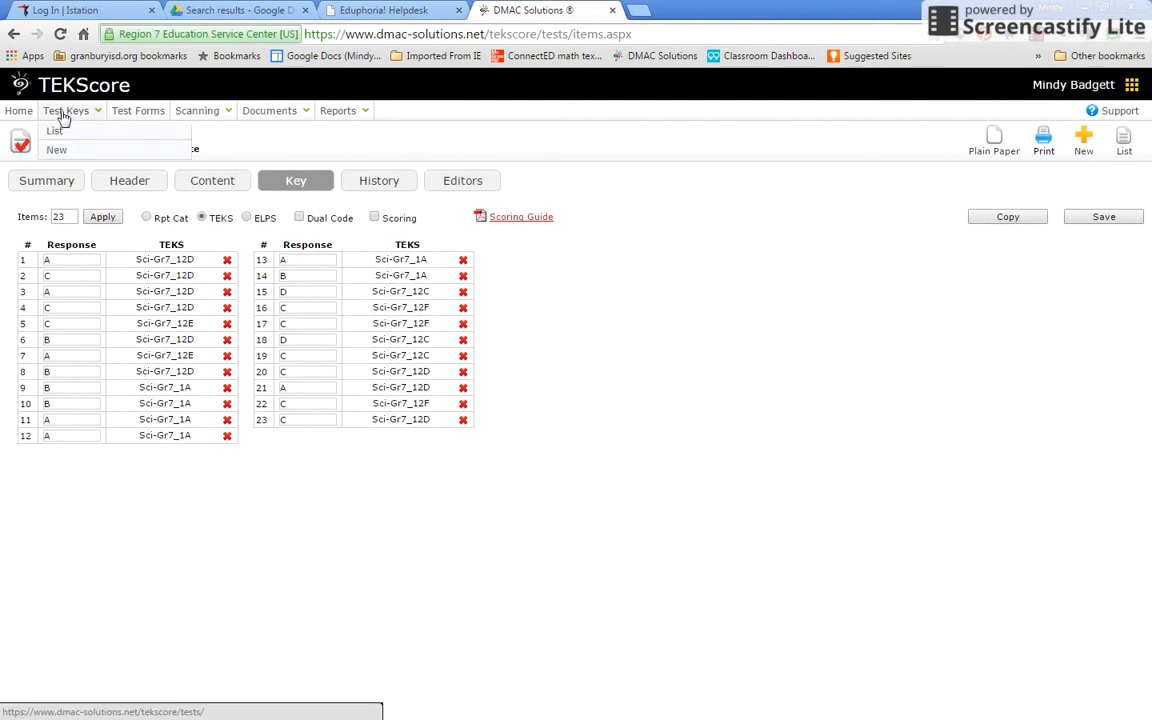
Filter the Test Keys list to Science, showing SC.07.091.E '2nd 3wk checkpoint 7th science' first
left_click(73, 112)
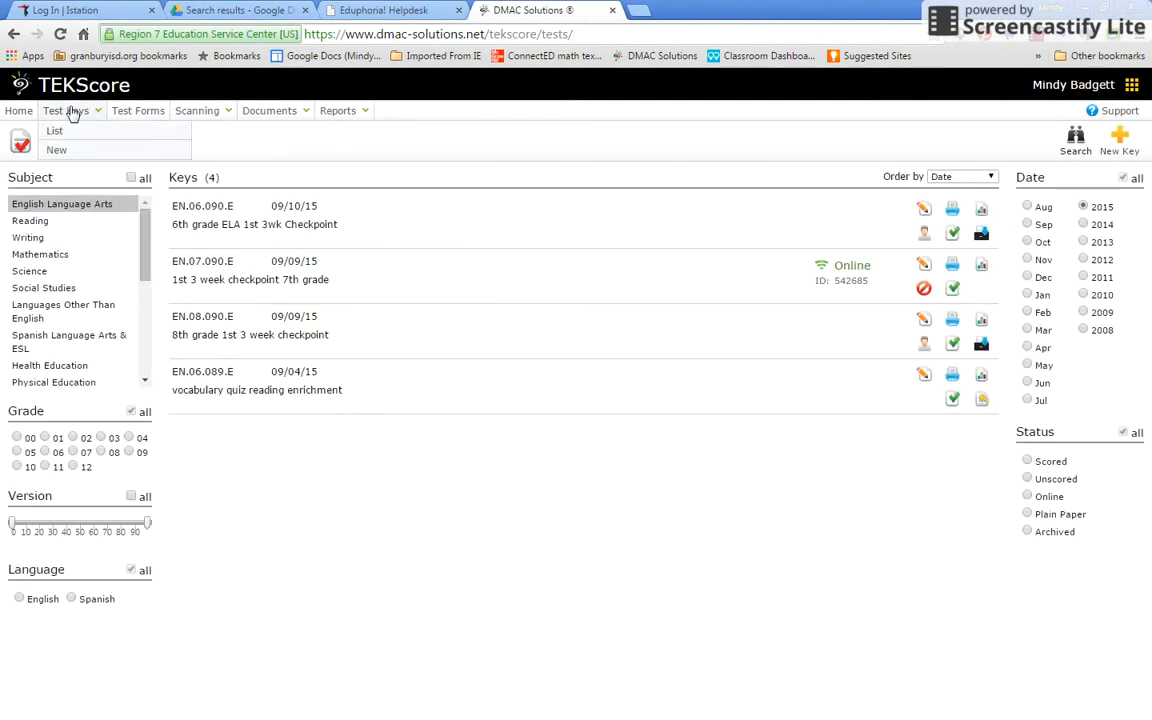
left_click(31, 274)
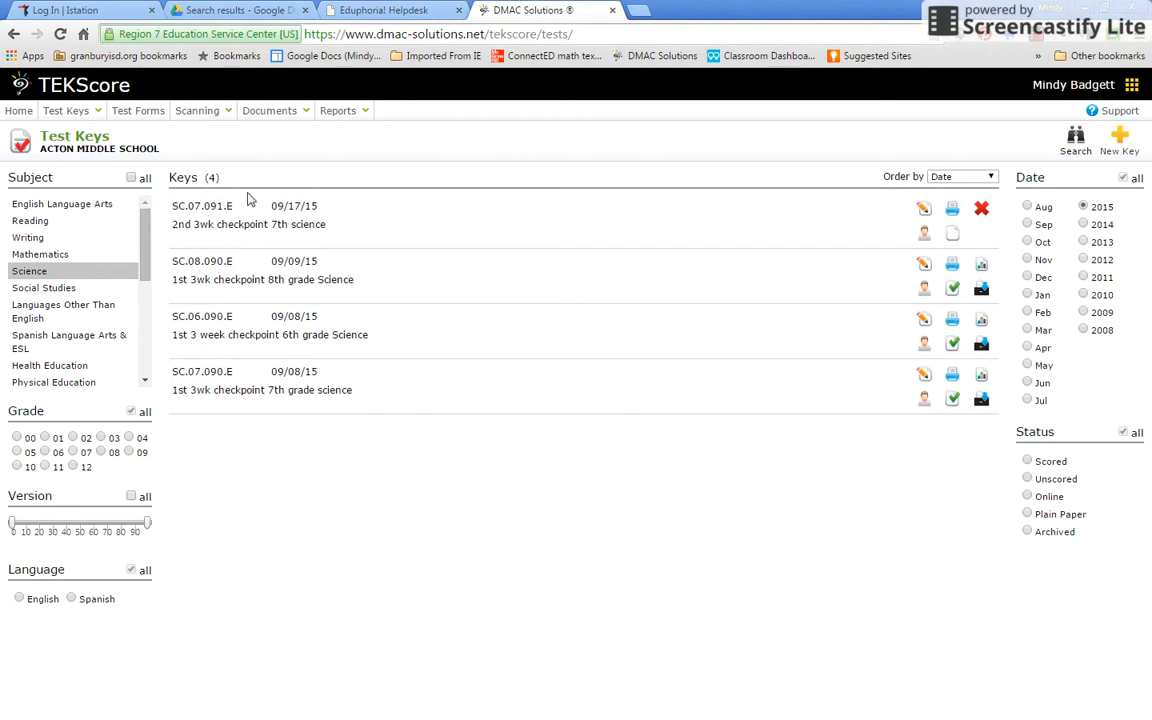
left_click(1037, 40)
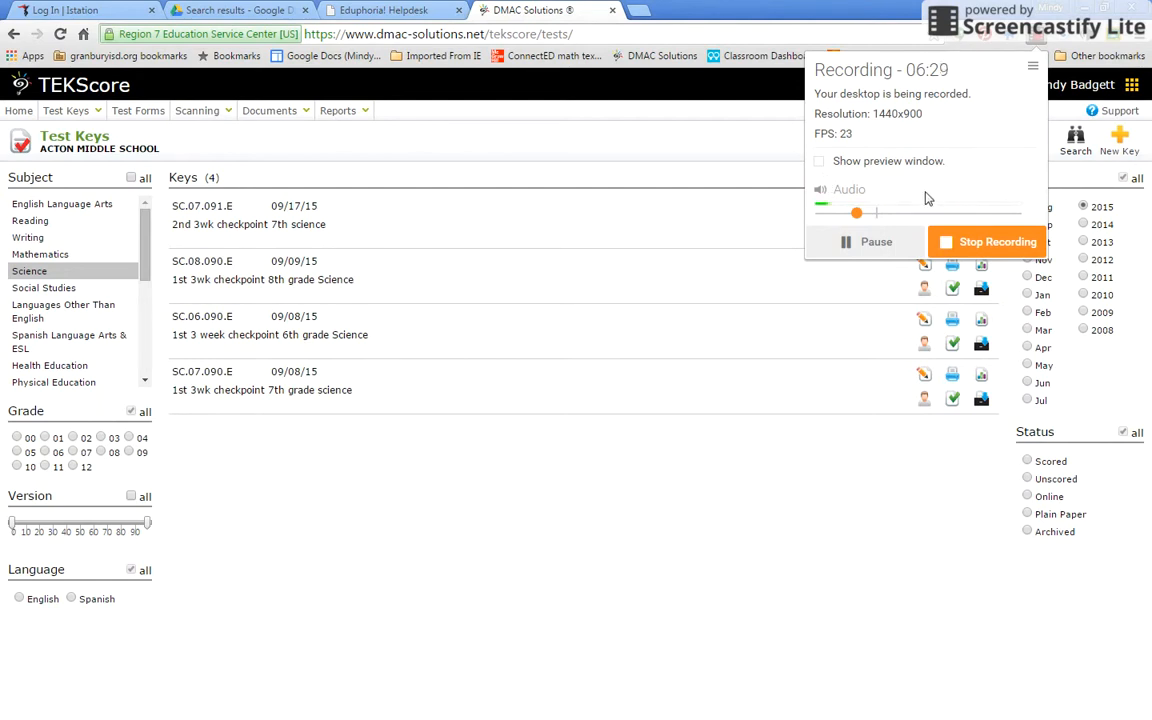
left_click(1035, 42)
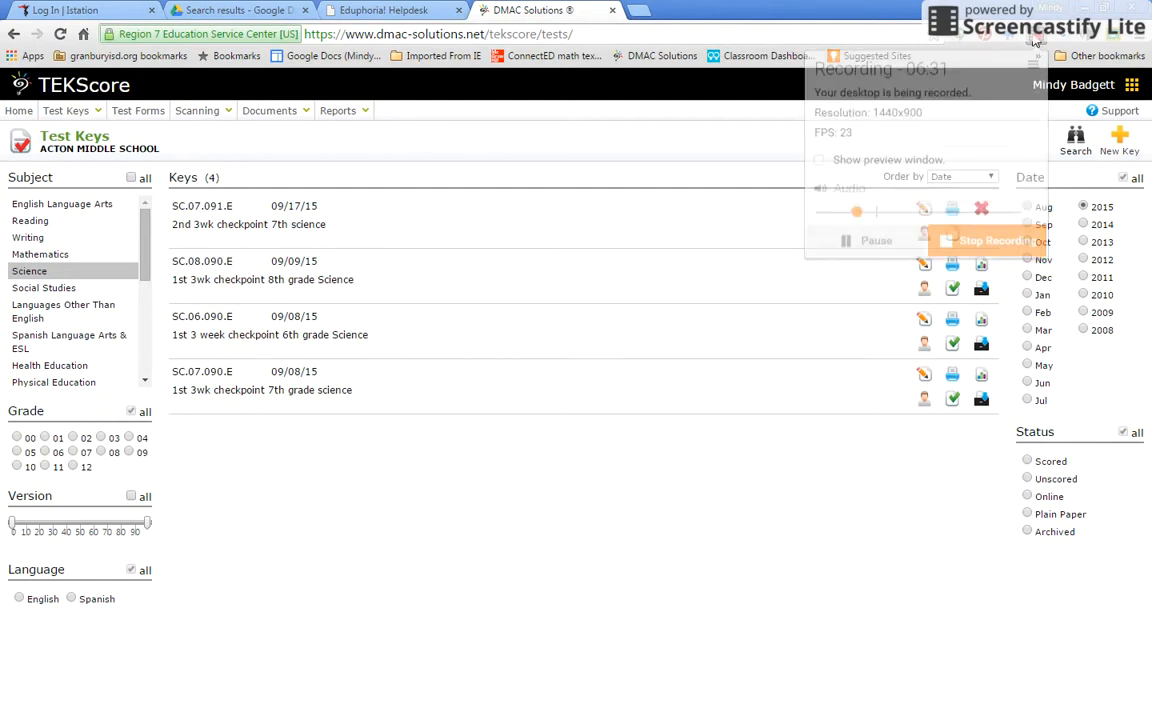
left_click(668, 236)
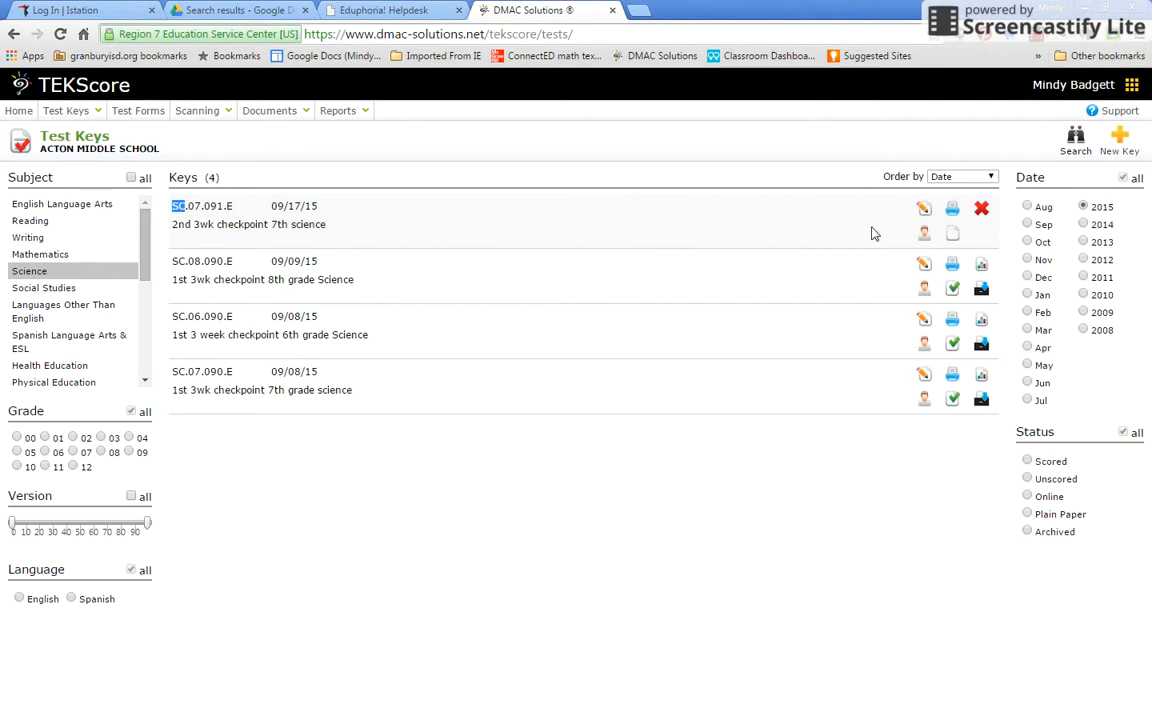
Enable online student responses for SC.07.091.E, confirming with Yes
left_click(924, 235)
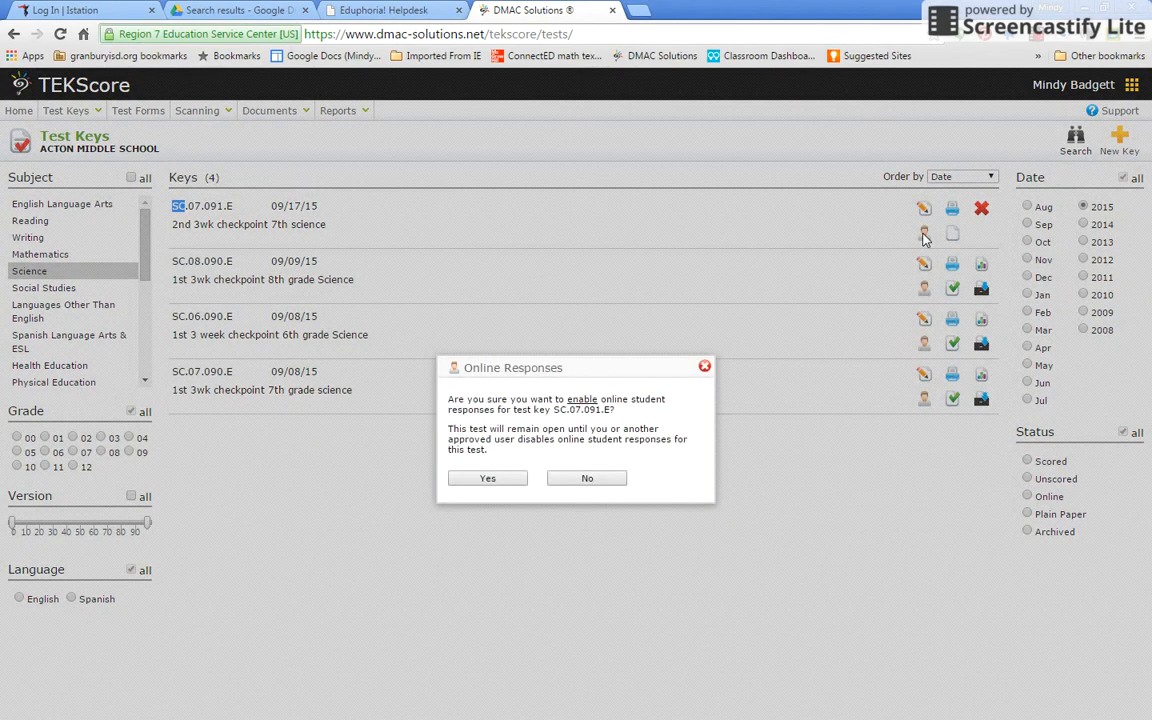
left_click(490, 480)
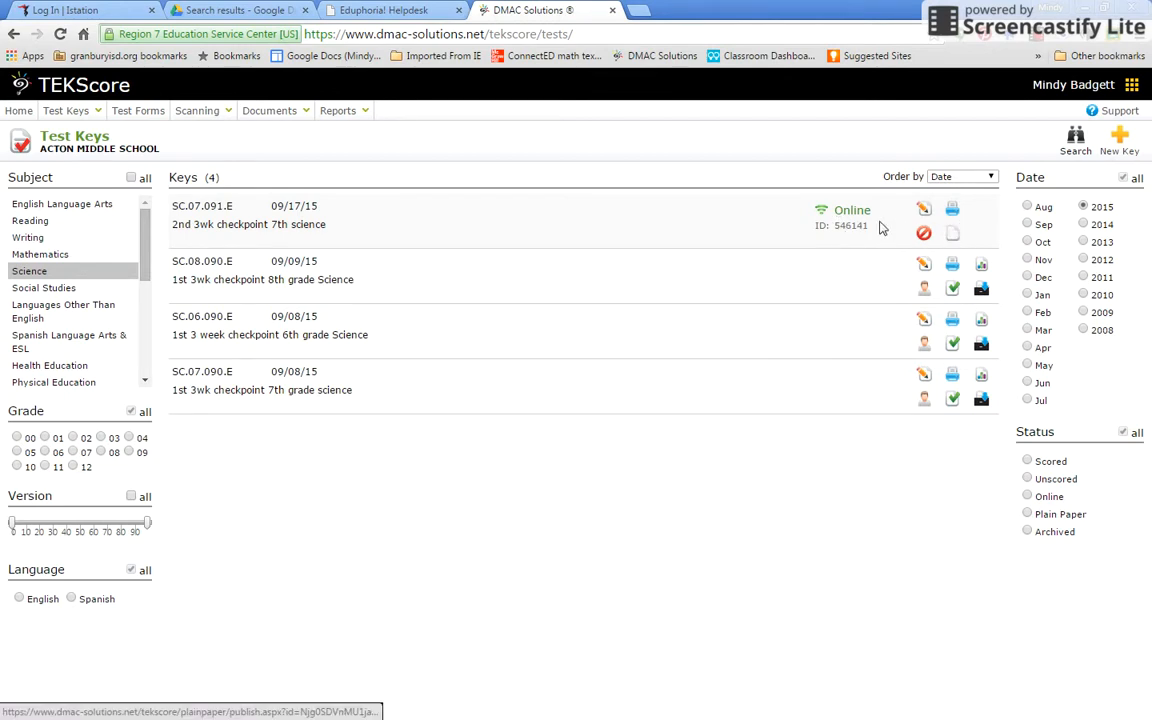
Set the SC.07.091.E plain-paper form to 11-point font and submit it for approval
left_click(953, 240)
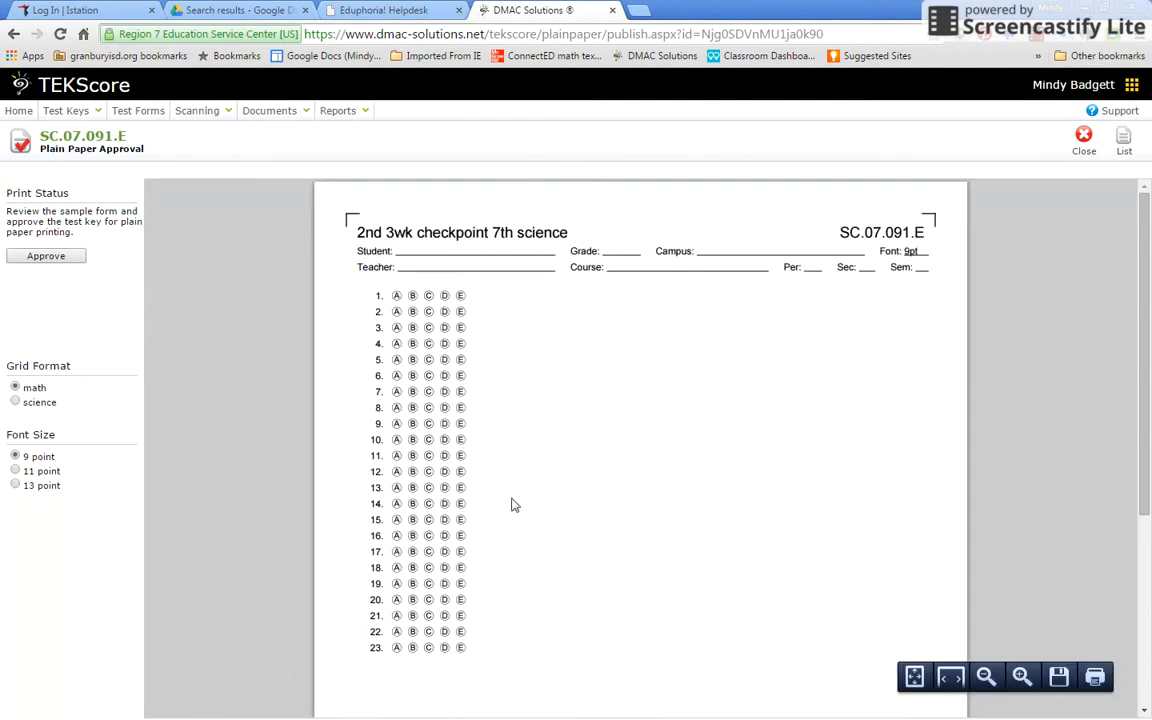
left_click(15, 470)
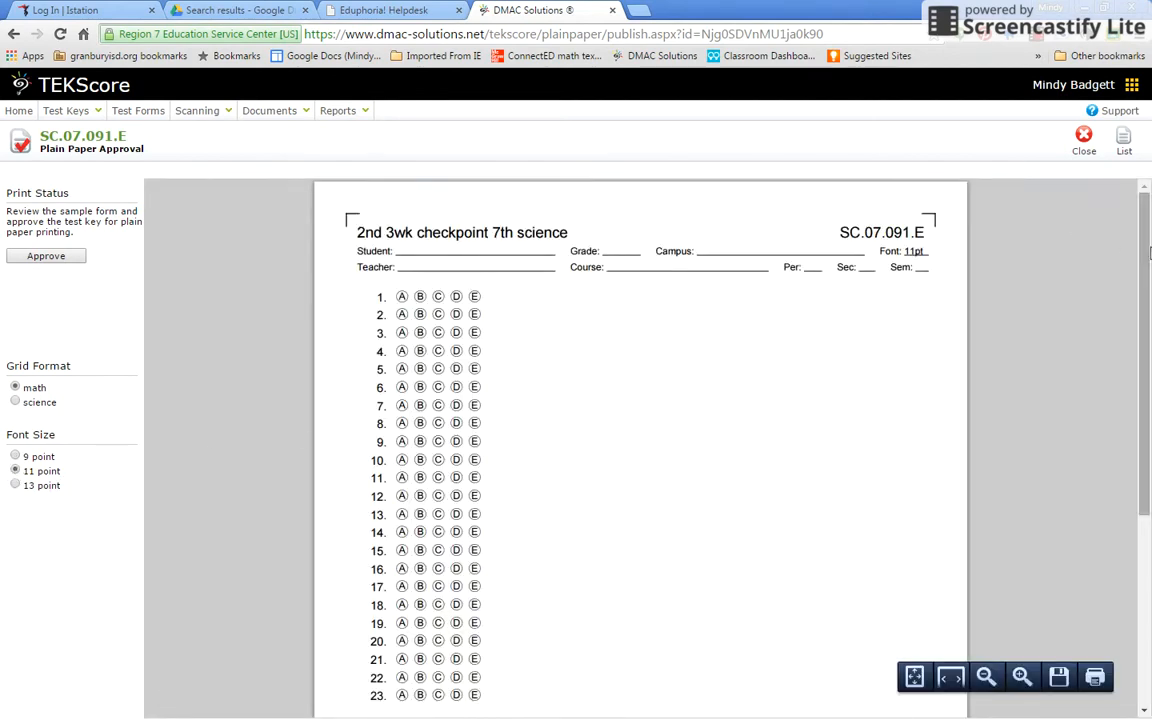
mouse_move(1146, 253)
left_mouse_down()
mouse_move(1146, 433)
mouse_move(1146, 250)
left_mouse_up()
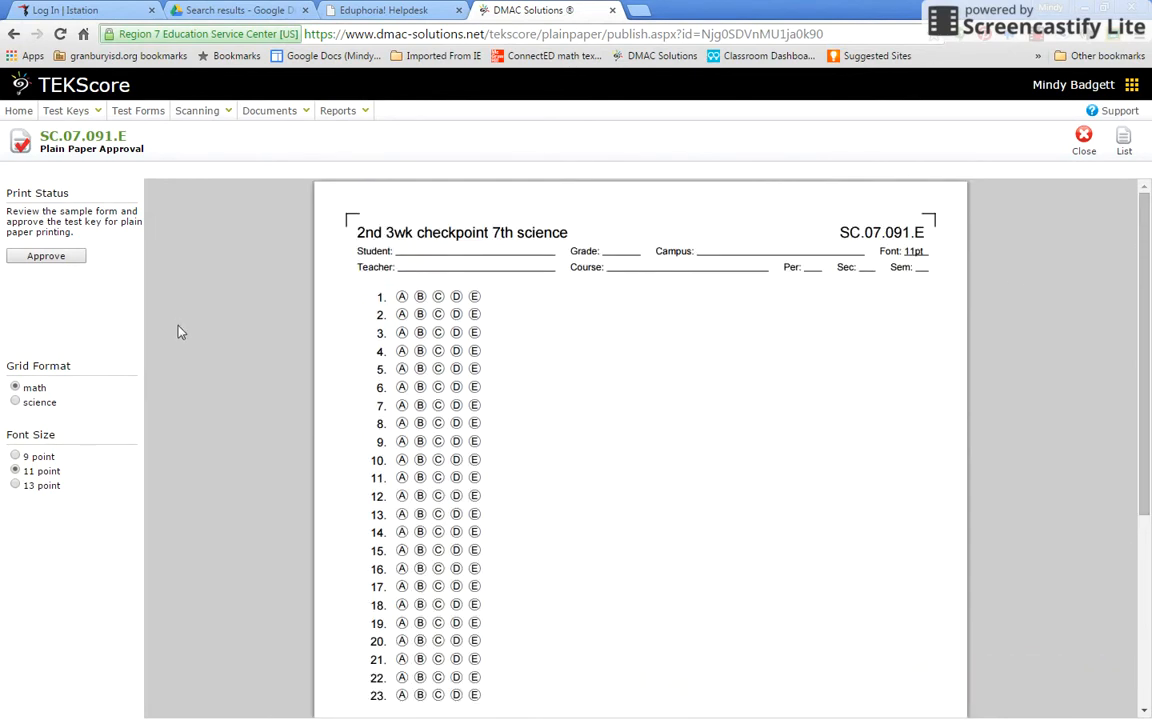
left_click(36, 259)
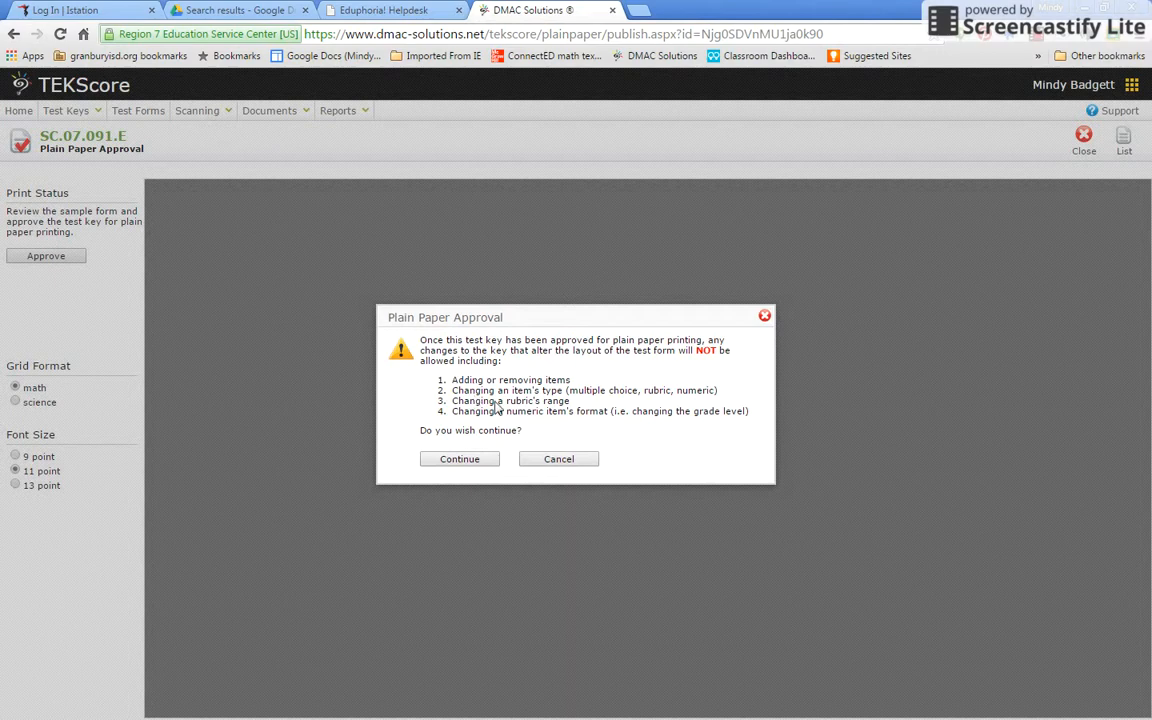
Confirm the plain-paper approval and return to the Test Keys list
left_click(466, 461)
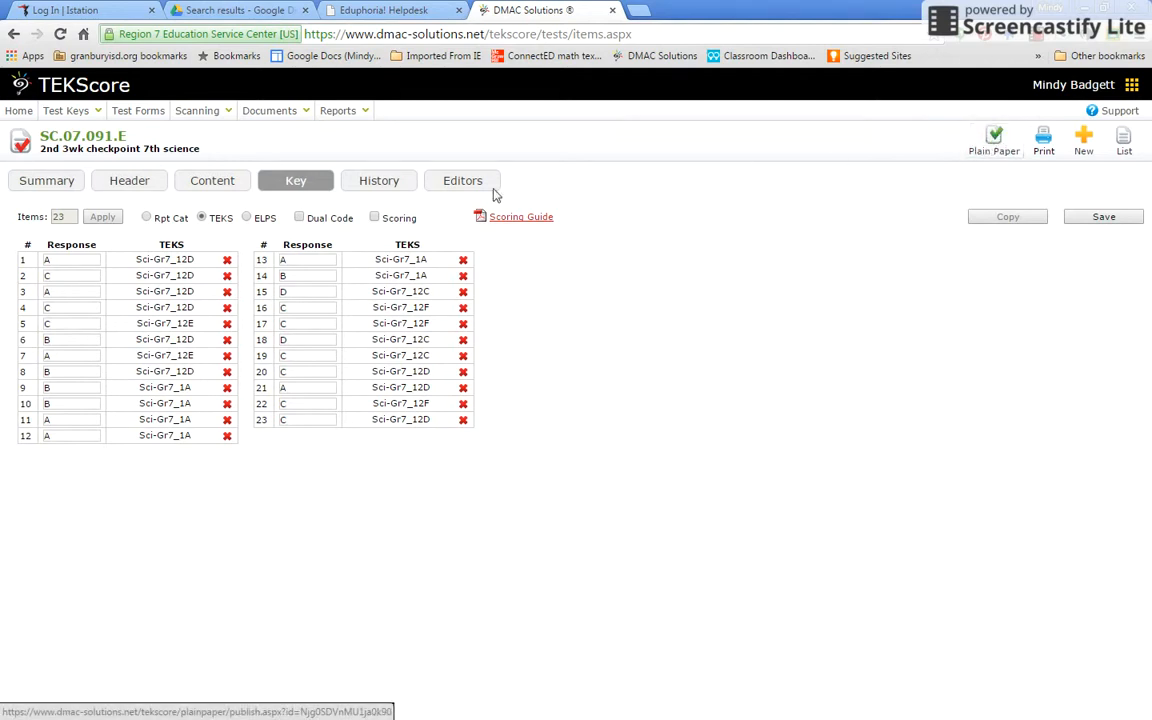
mouse_move(63, 118)
left_click(58, 130)
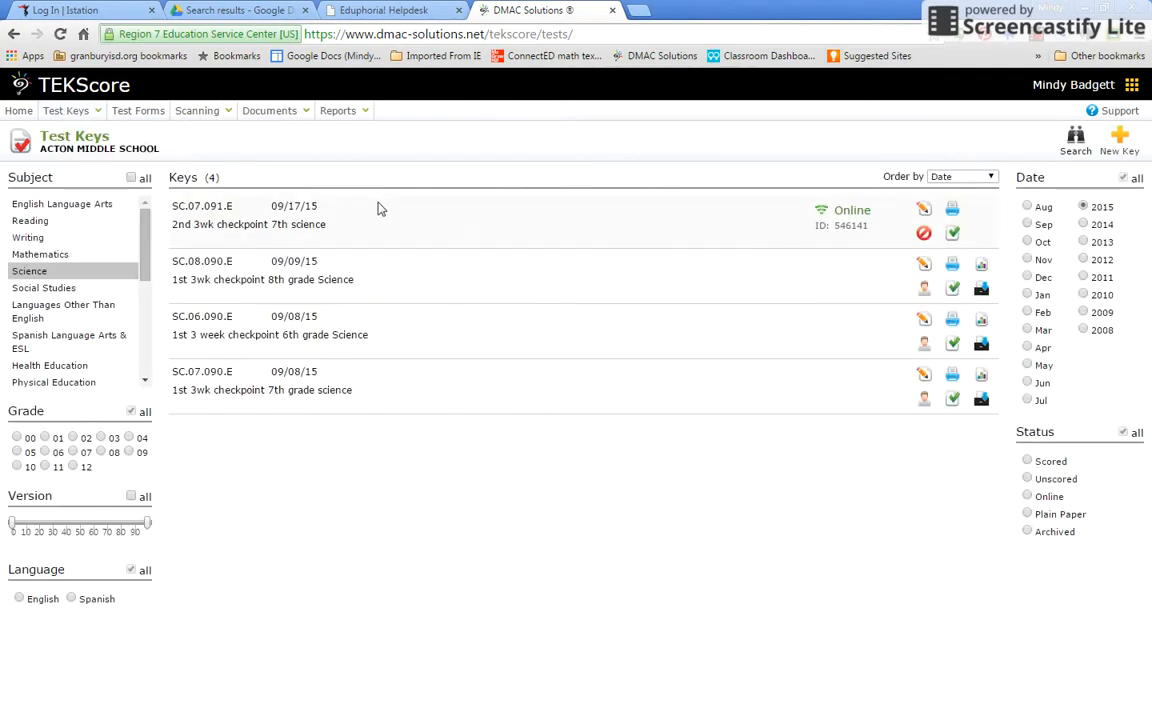